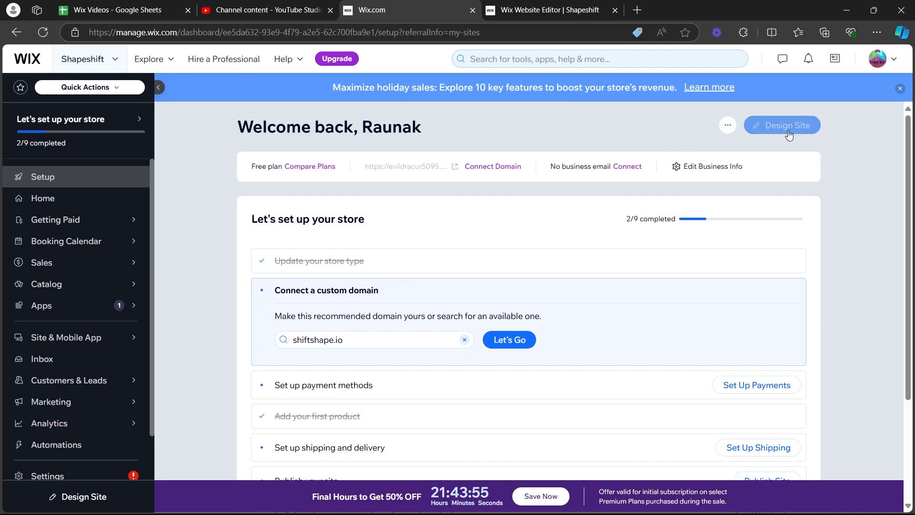
# Switch to the Wix Website Editor tab and examine the home page's welcome and Weekly Deals sections.
pyautogui.click(575, 6)
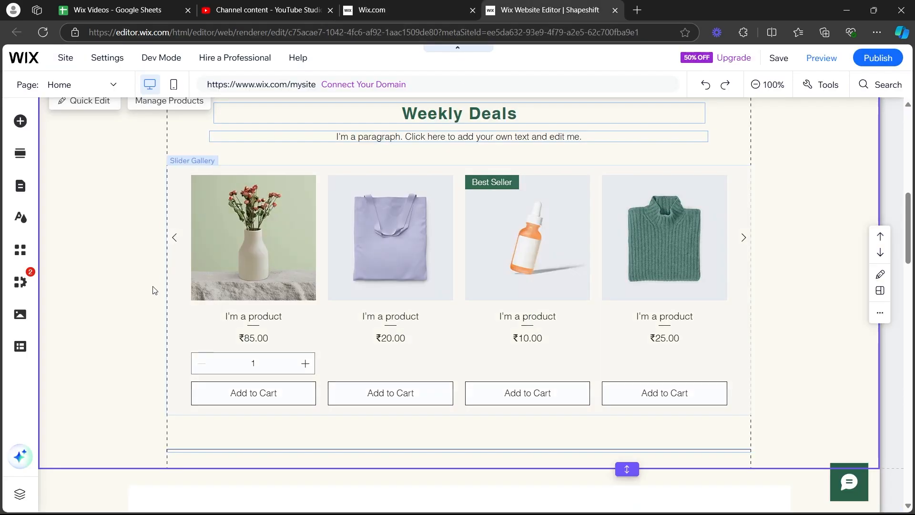
pyautogui.scroll(7, 136, 203)
pyautogui.scroll(3, 136, 203)
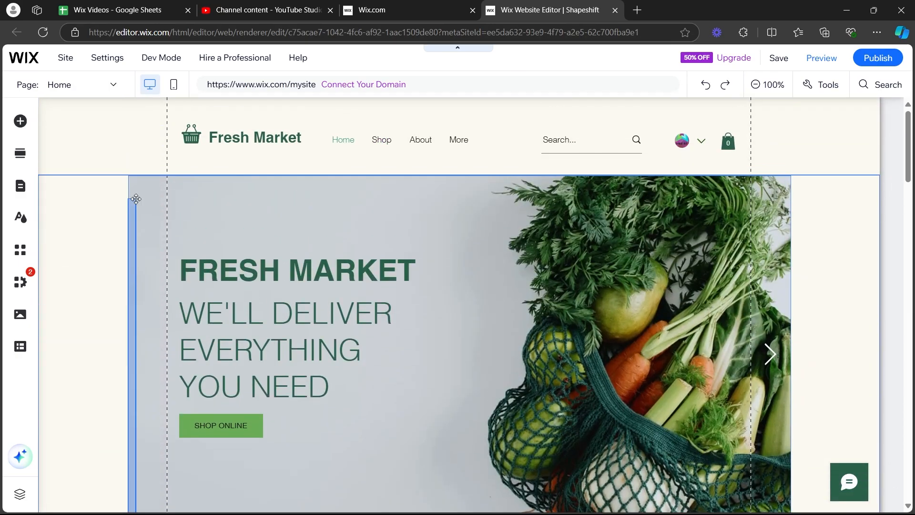
pyautogui.scroll(-10, 121, 146)
pyautogui.scroll(-2, 913, 252)
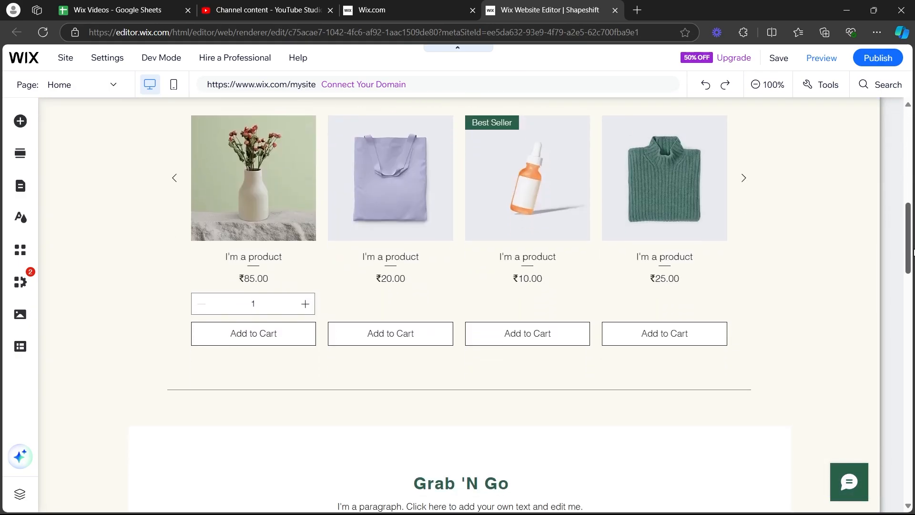
pyautogui.moveTo(914, 224); pyautogui.dragTo(908, 96)
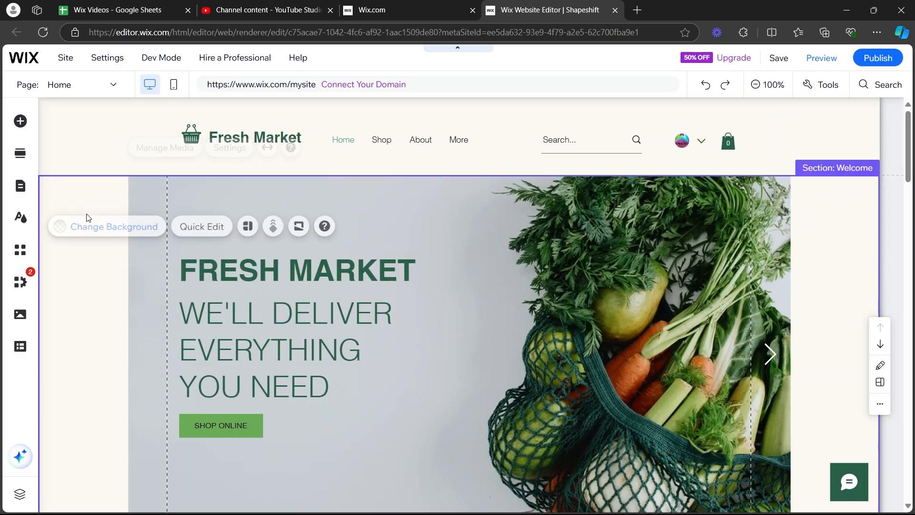
pyautogui.click(793, 152)
pyautogui.scroll(-4, 892, 224)
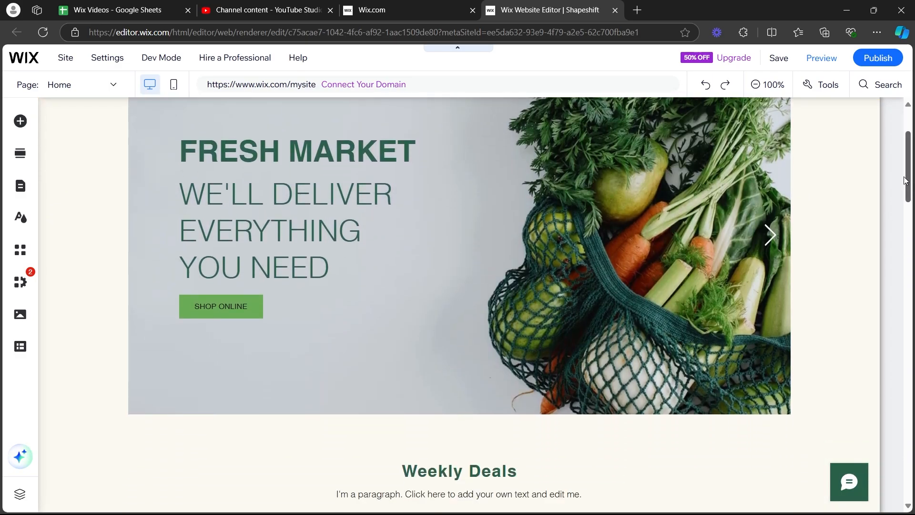
pyautogui.moveTo(910, 166); pyautogui.dragTo(914, 242)
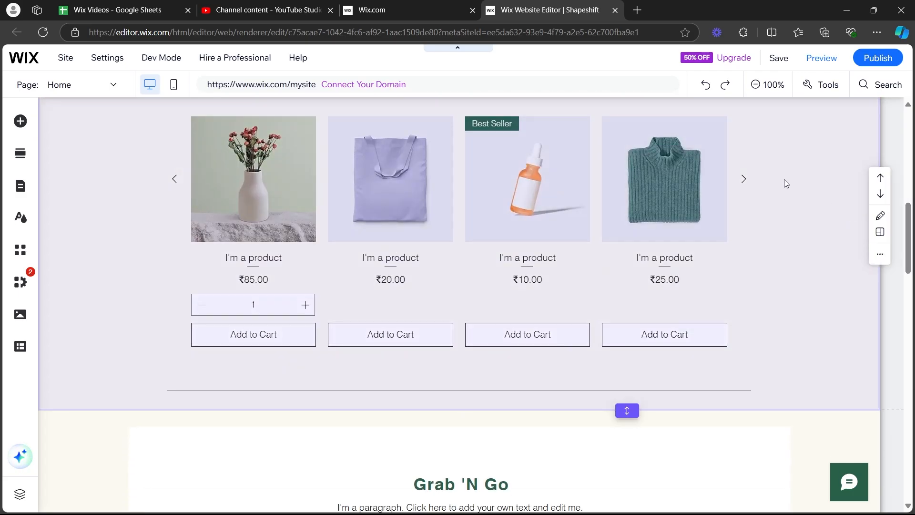
pyautogui.scroll(3, 782, 179)
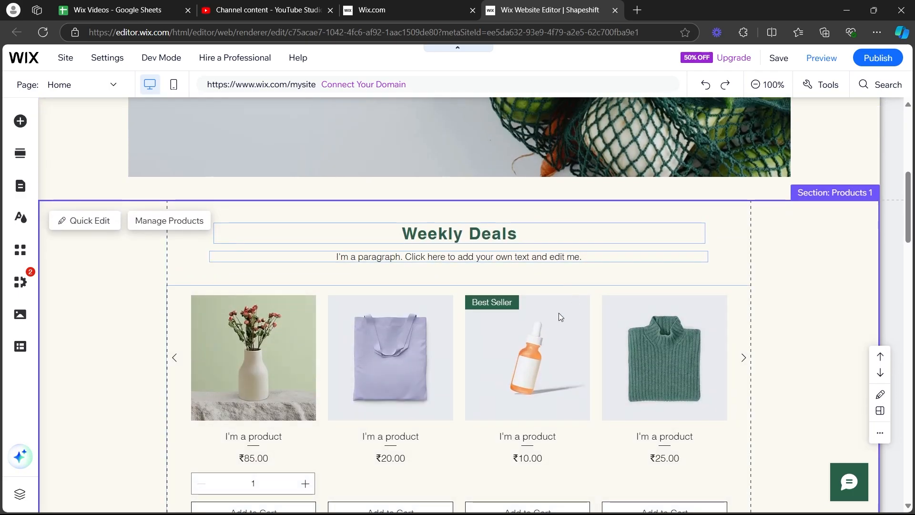
pyautogui.scroll(-1, 311, 310)
pyautogui.scroll(-1, 286, 267)
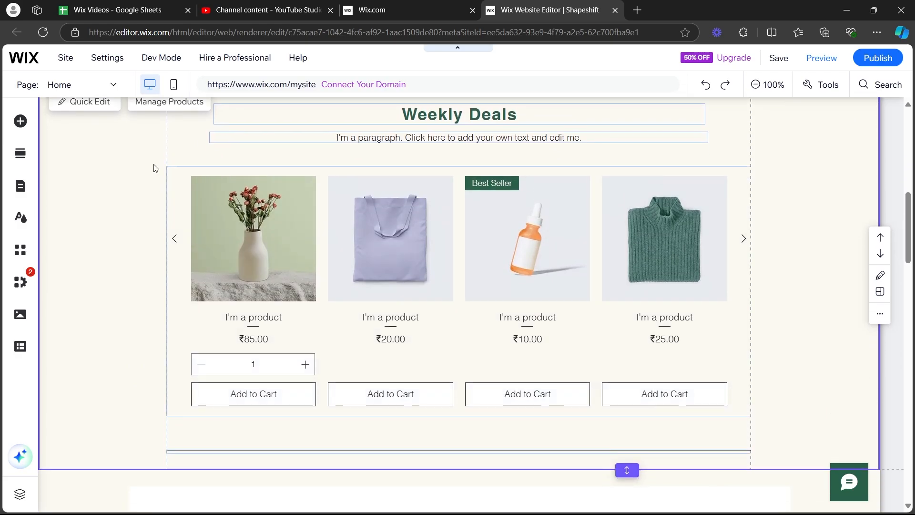
# Open Quick Edit for the Weekly Deals section and bring up its background options.
pyautogui.scroll(1, 120, 138)
pyautogui.click(102, 161)
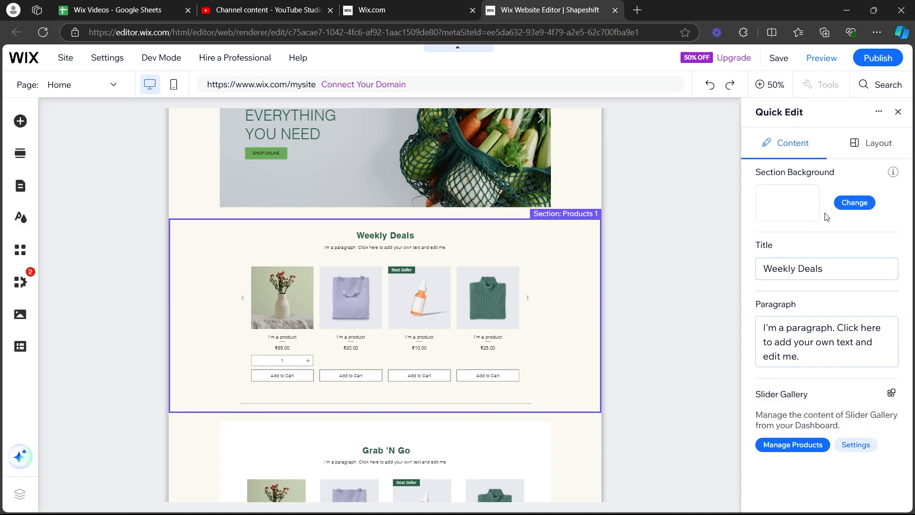
pyautogui.click(853, 202)
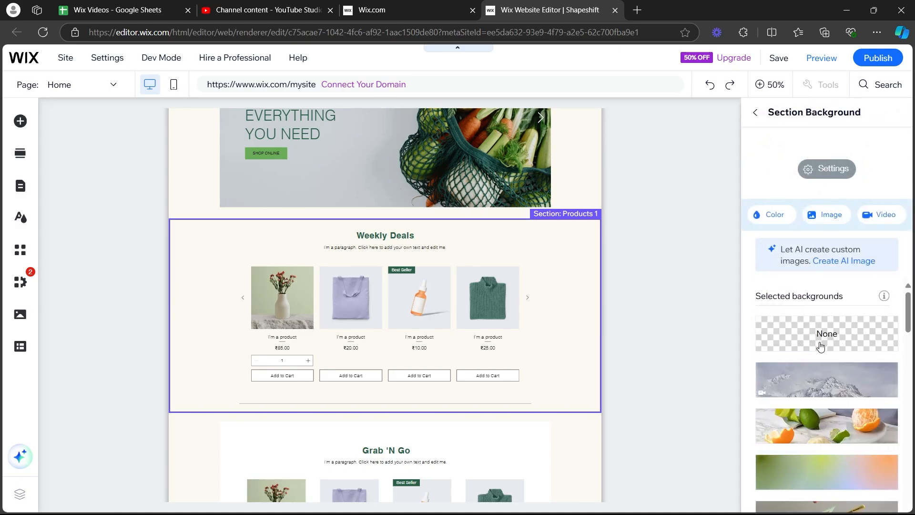
# Try the snowy mountain video and the sports balls image as the Weekly Deals section background.
pyautogui.scroll(-3, 825, 362)
pyautogui.scroll(4, 843, 364)
pyautogui.scroll(-1, 854, 332)
pyautogui.click(854, 333)
pyautogui.scroll(-3, 862, 353)
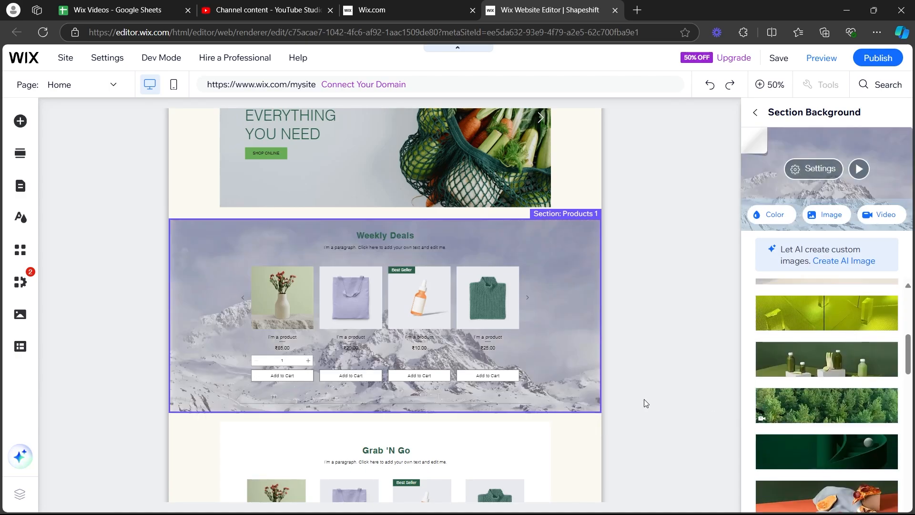
pyautogui.scroll(-2, 867, 358)
pyautogui.scroll(1, 851, 330)
pyautogui.click(849, 330)
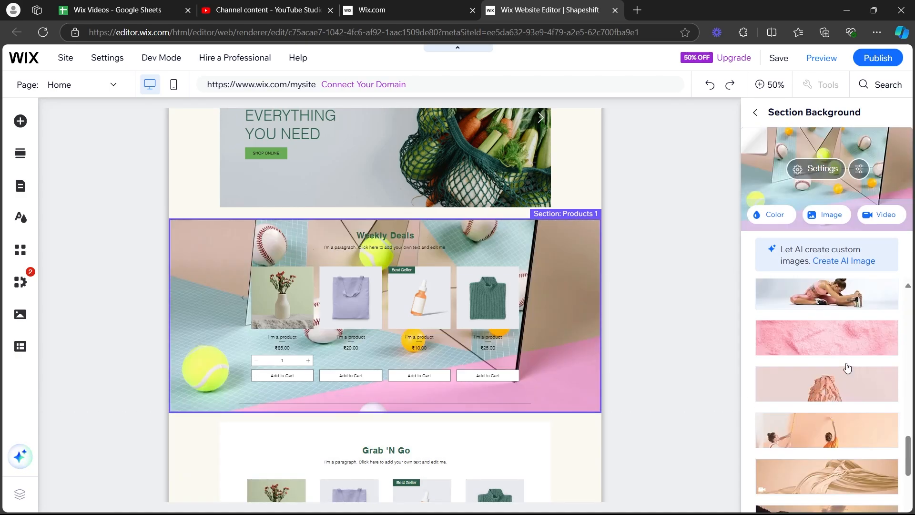
# Set the Weekly Deals section background to the pink textured image and return to the Quick Edit content options.
pyautogui.click(851, 344)
pyautogui.scroll(1, 810, 343)
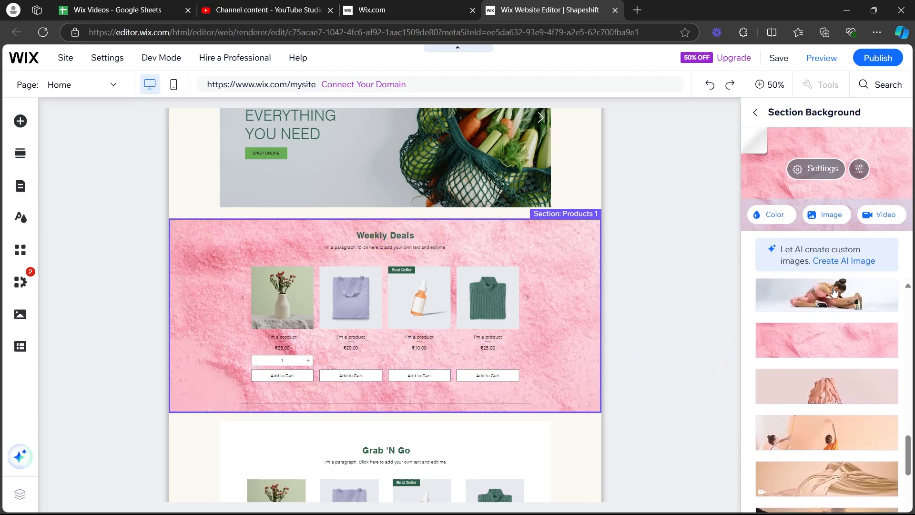
pyautogui.click(771, 214)
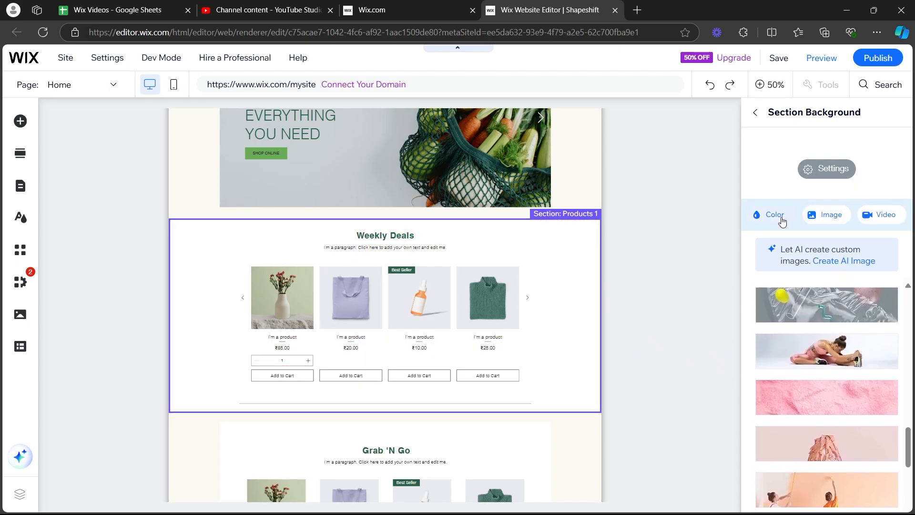
pyautogui.click(831, 216)
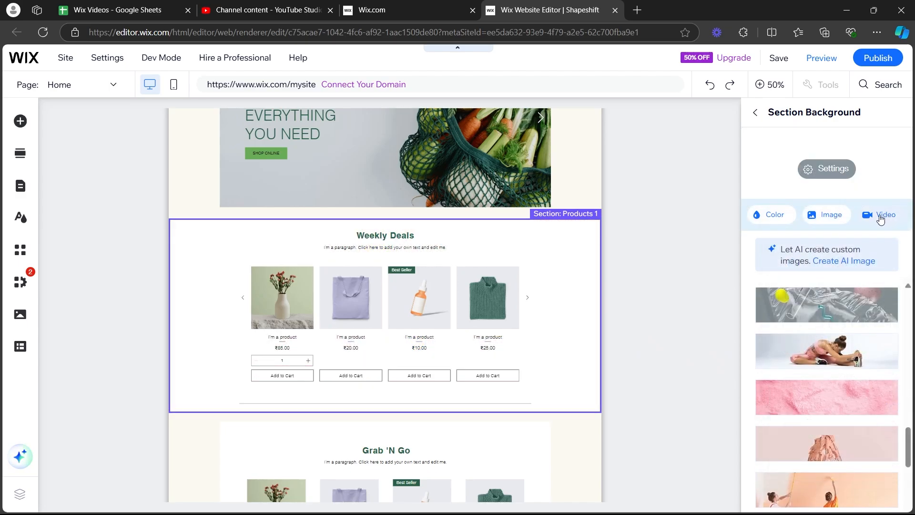
pyautogui.click(855, 402)
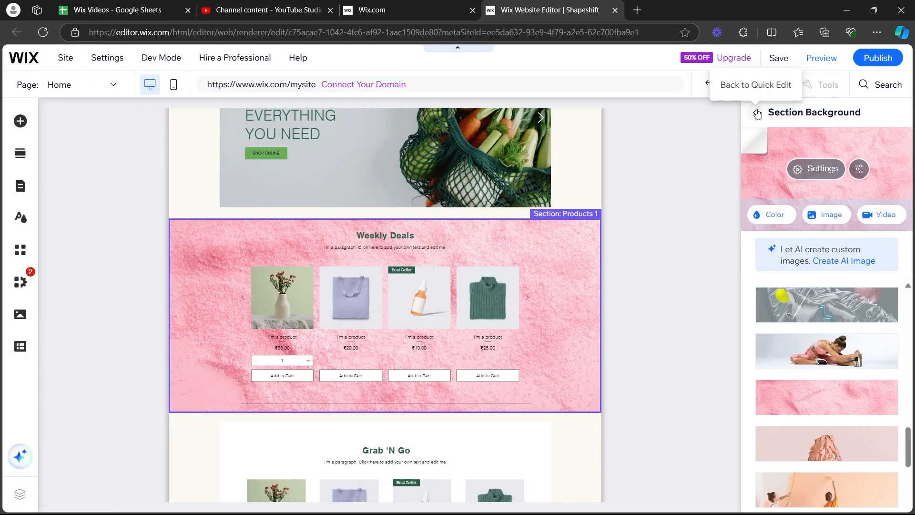
pyautogui.click(757, 113)
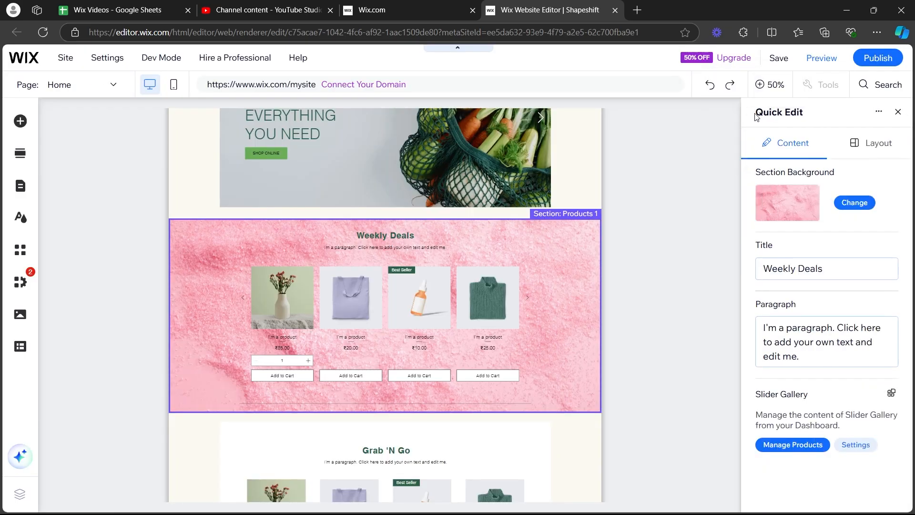
# Change the title of the Weekly Deals section to "Product Page".
pyautogui.click(855, 268)
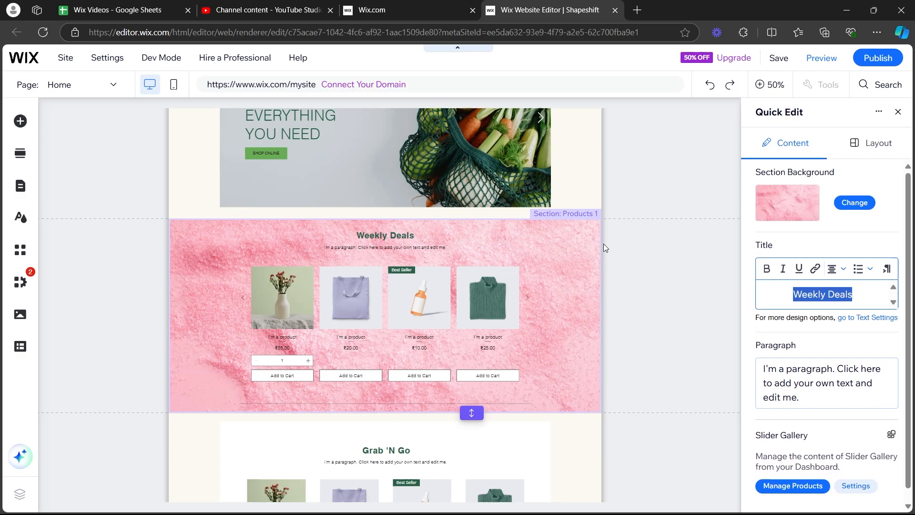
pyautogui.write('Product Page')
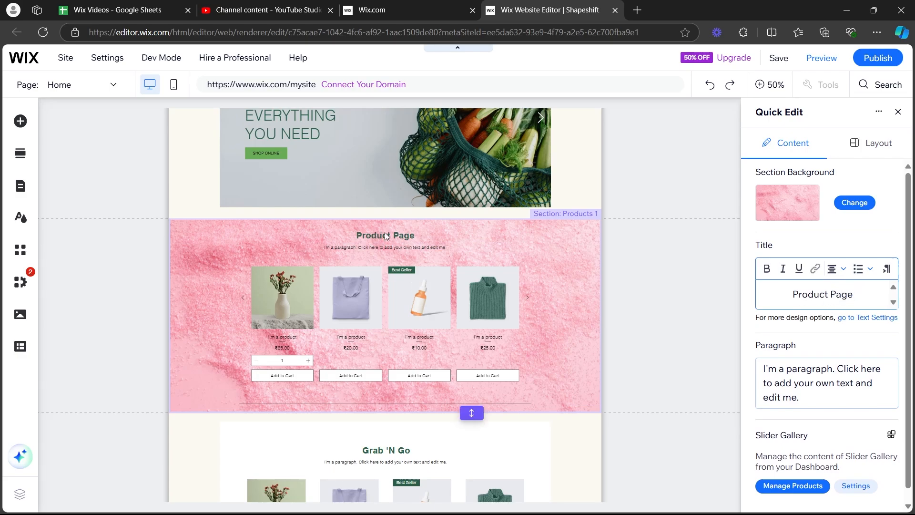
# Try underline and italic formatting on the section title, then remove both.
pyautogui.click(799, 268)
pyautogui.click(780, 271)
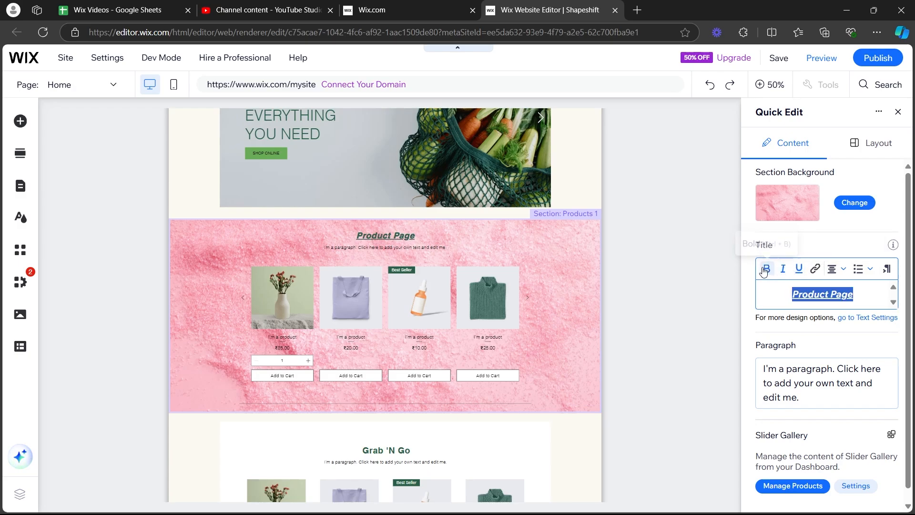
pyautogui.click(799, 269)
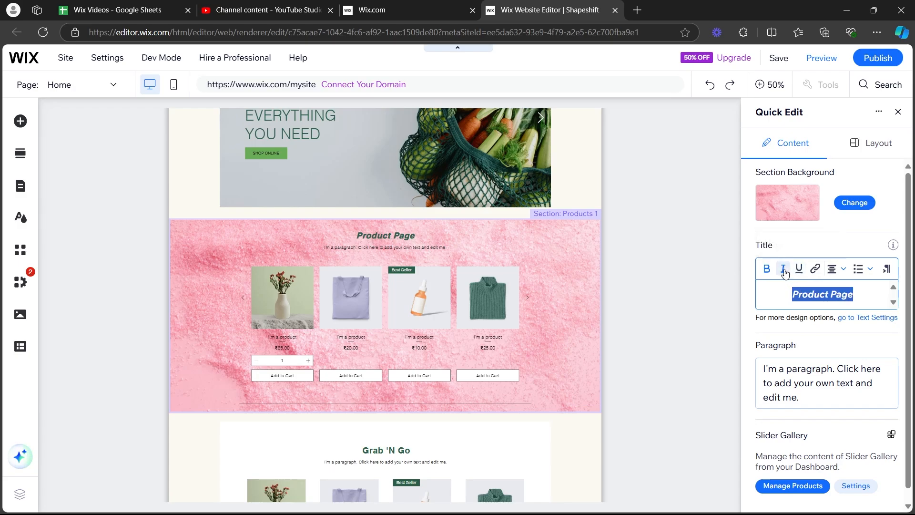
pyautogui.click(782, 269)
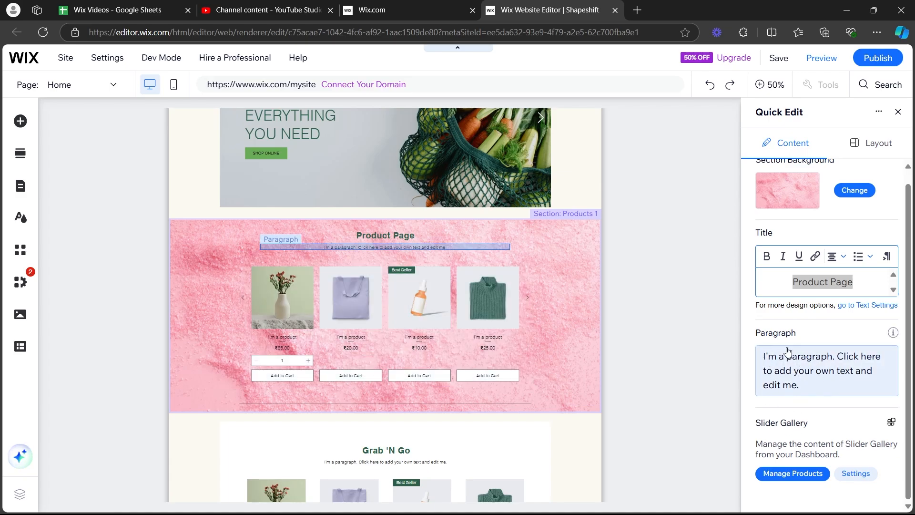
# Open product management for the slider gallery and look through the store's product list.
pyautogui.click(809, 478)
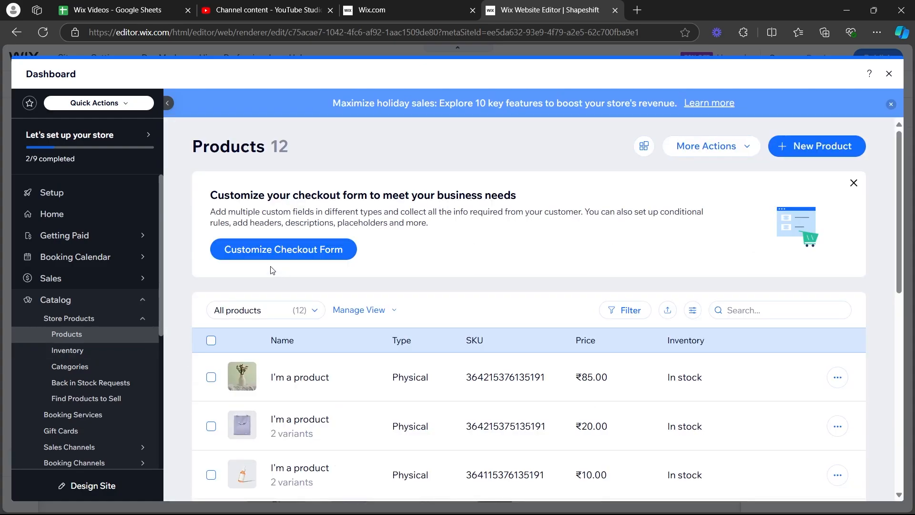
pyautogui.scroll(-3, 276, 270)
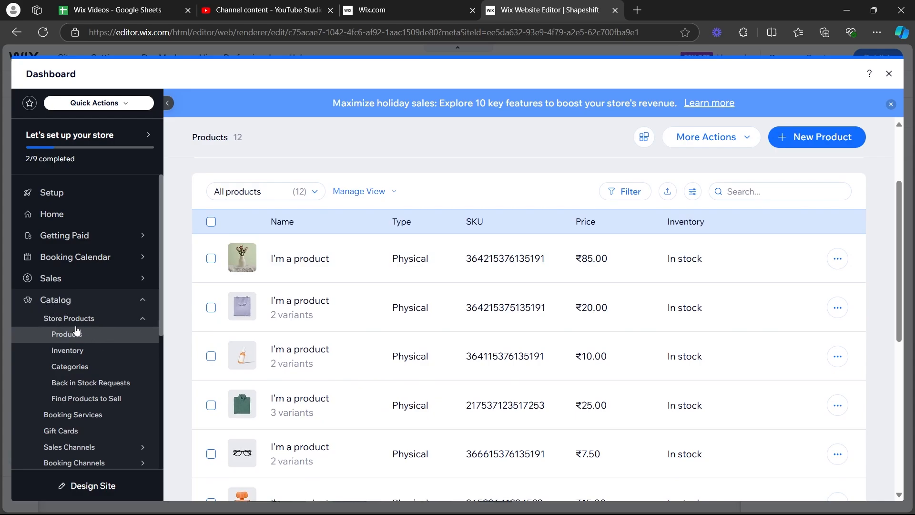
pyautogui.scroll(-1, 97, 329)
pyautogui.scroll(-1, 334, 305)
pyautogui.scroll(3, 329, 281)
pyautogui.scroll(-4, 288, 291)
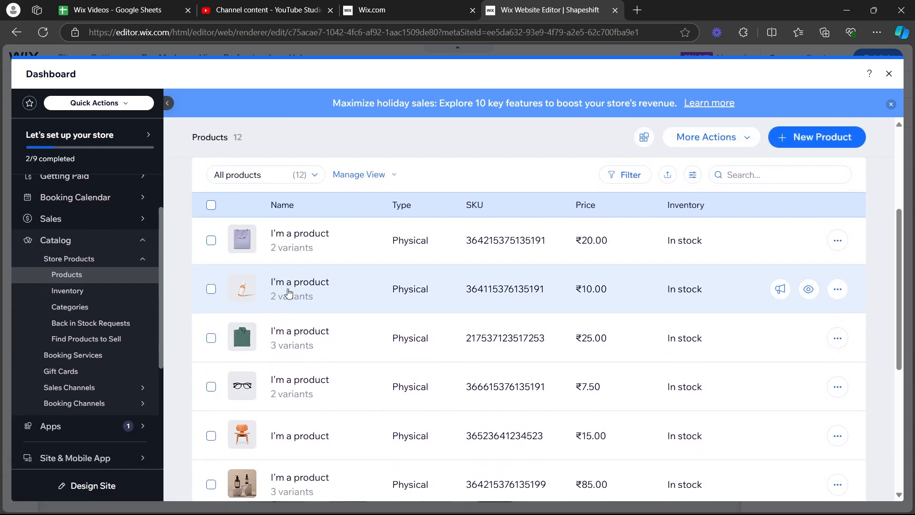
pyautogui.scroll(4, 288, 292)
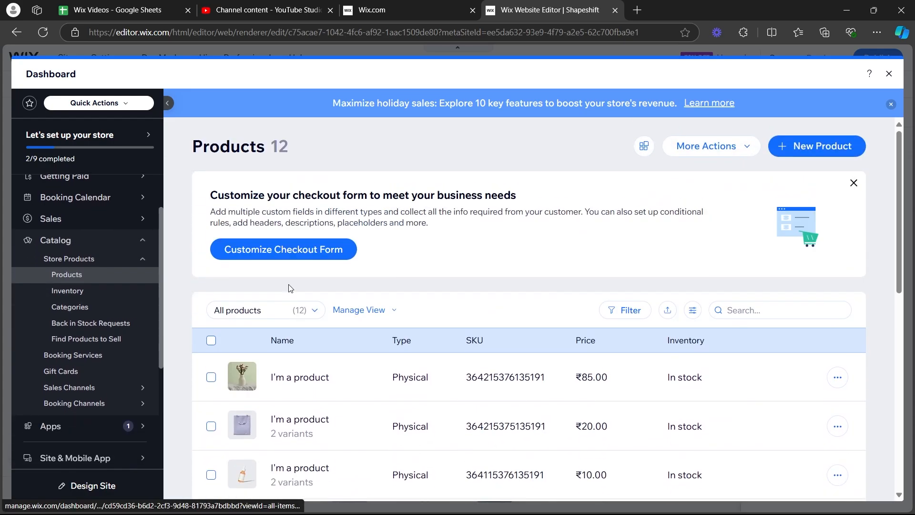
# Start a new physical product and name it "rhr".
pyautogui.click(805, 152)
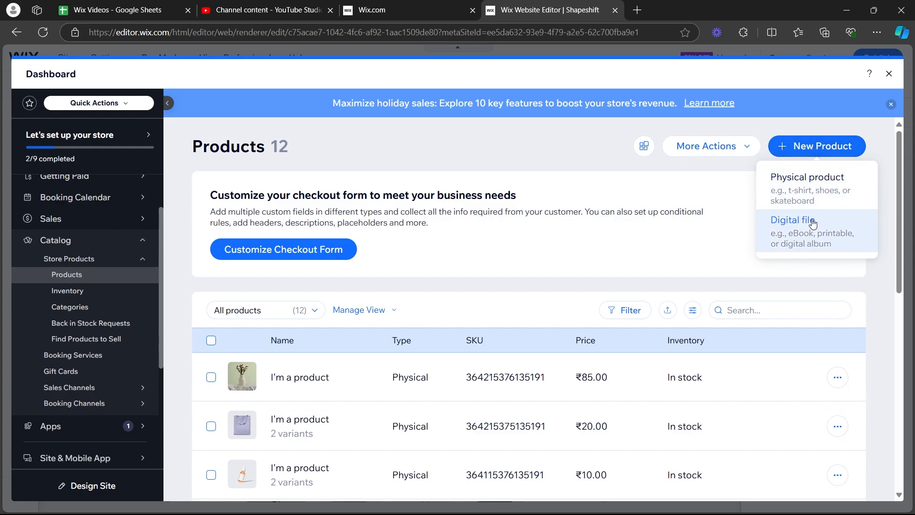
pyautogui.click(802, 188)
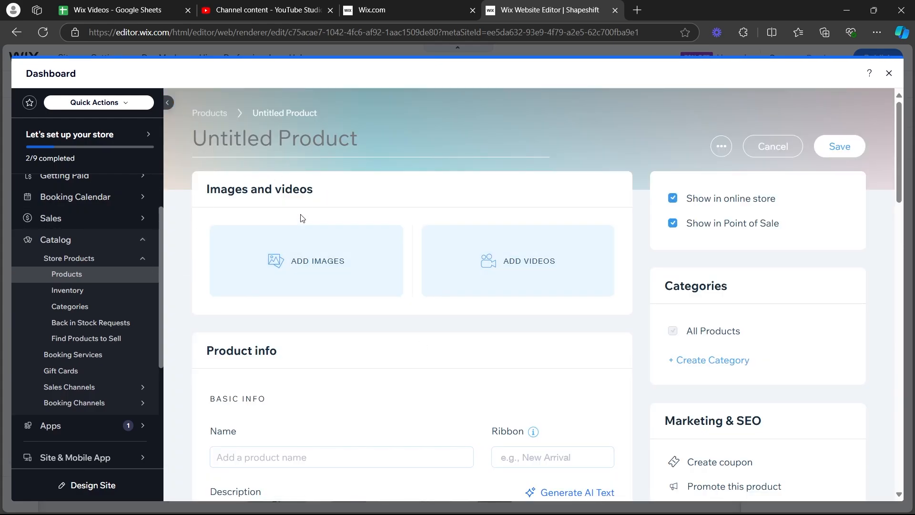
pyautogui.click(263, 142)
pyautogui.write('rhr')
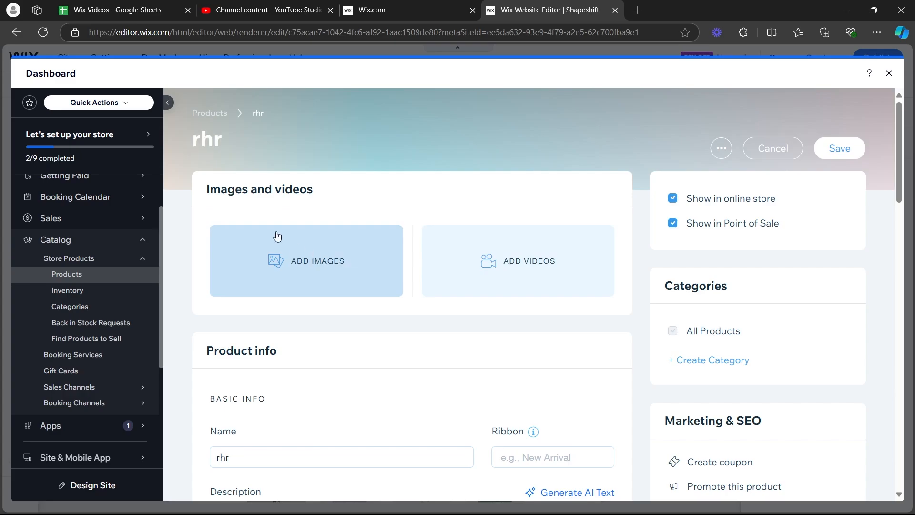
# Upload the pizza picture from the Downloads folder and add it to the product's images.
pyautogui.click(295, 262)
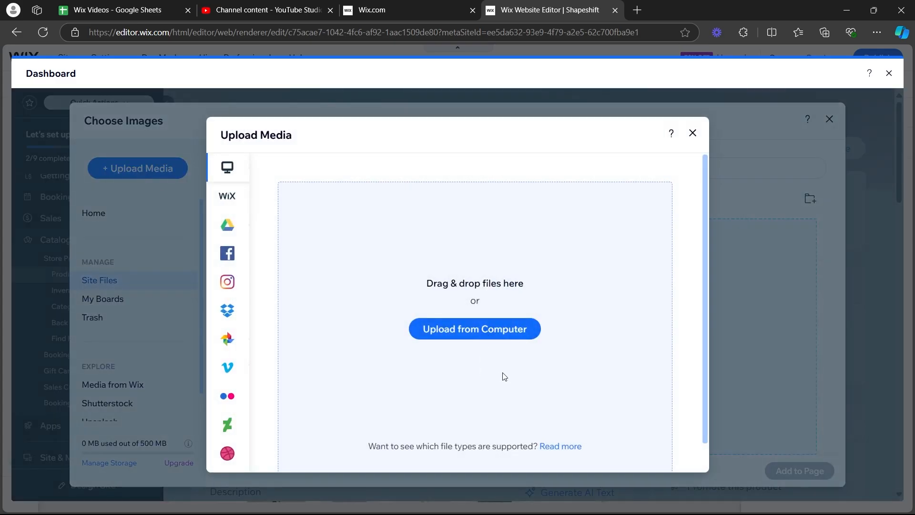
pyautogui.click(491, 338)
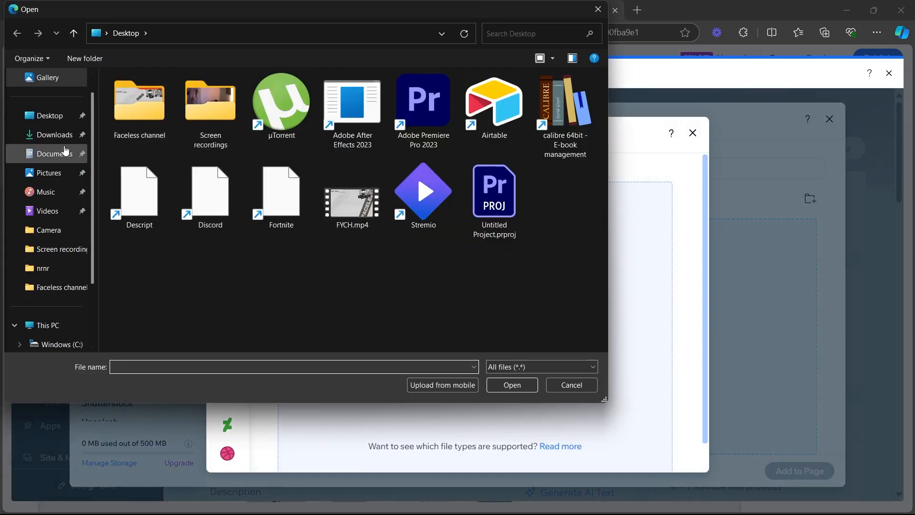
pyautogui.click(54, 135)
pyautogui.scroll(5, 273, 225)
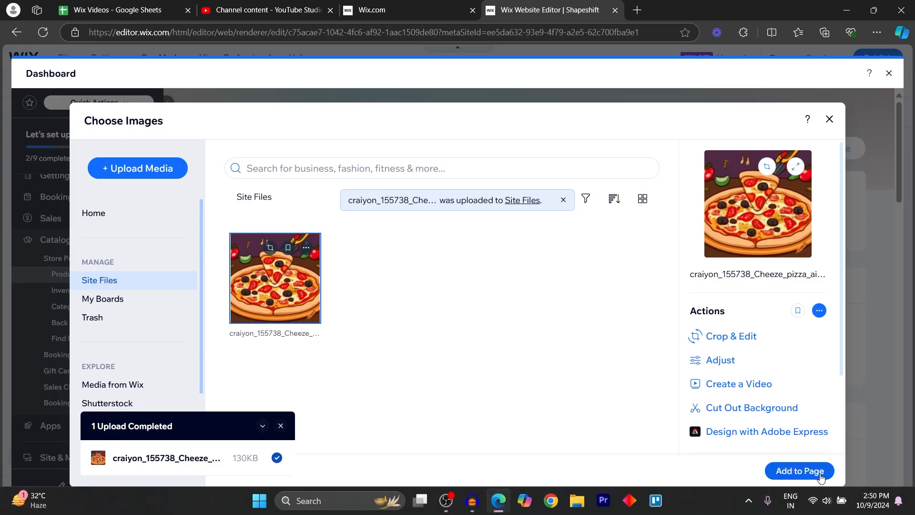
pyautogui.click(799, 471)
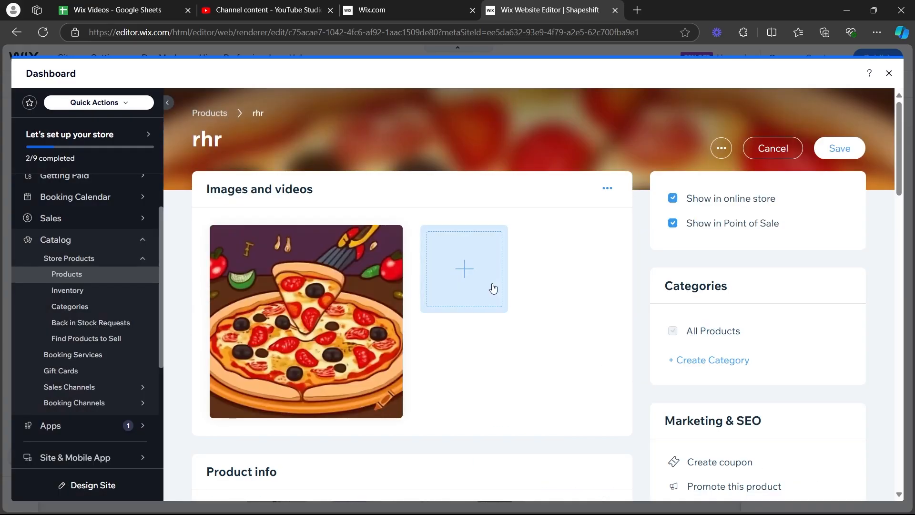
# Rename the new product as "Pizza boii".
pyautogui.click(237, 143)
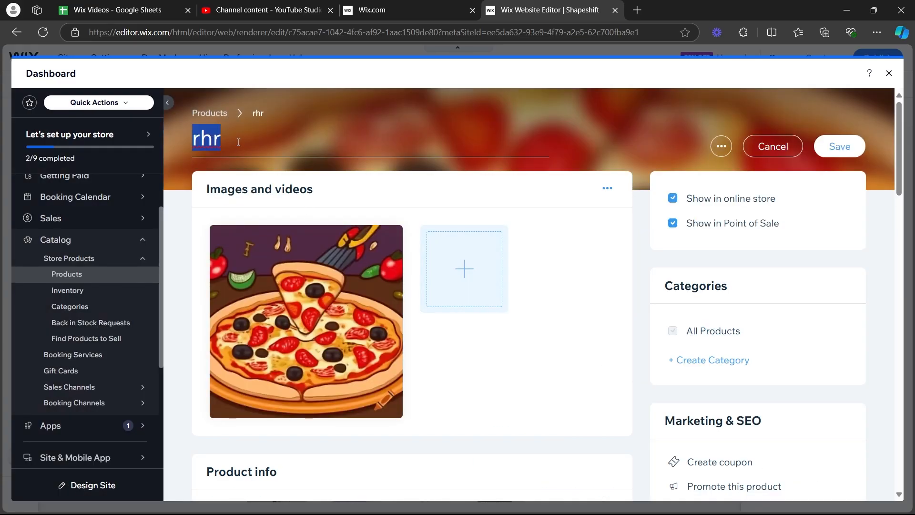
pyautogui.write('Pizza boii')
pyautogui.click(506, 325)
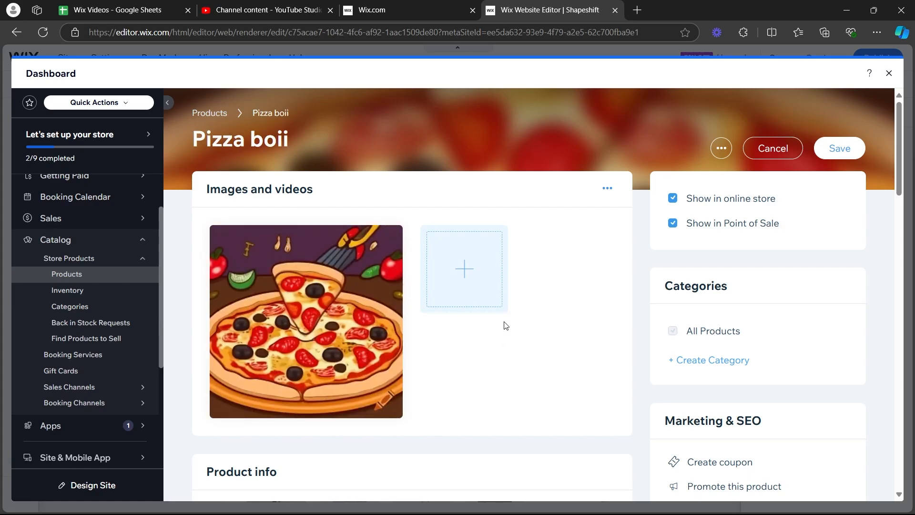
pyautogui.scroll(-1, 682, 295)
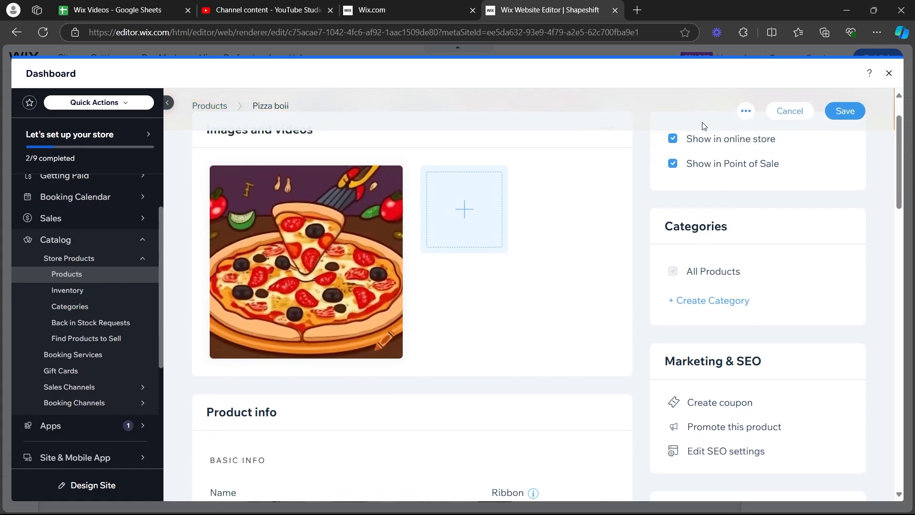
# Look through the product's visibility, categories, marketing and SEO, advanced and basic info settings.
pyautogui.scroll(-8, 762, 406)
pyautogui.scroll(10, 724, 367)
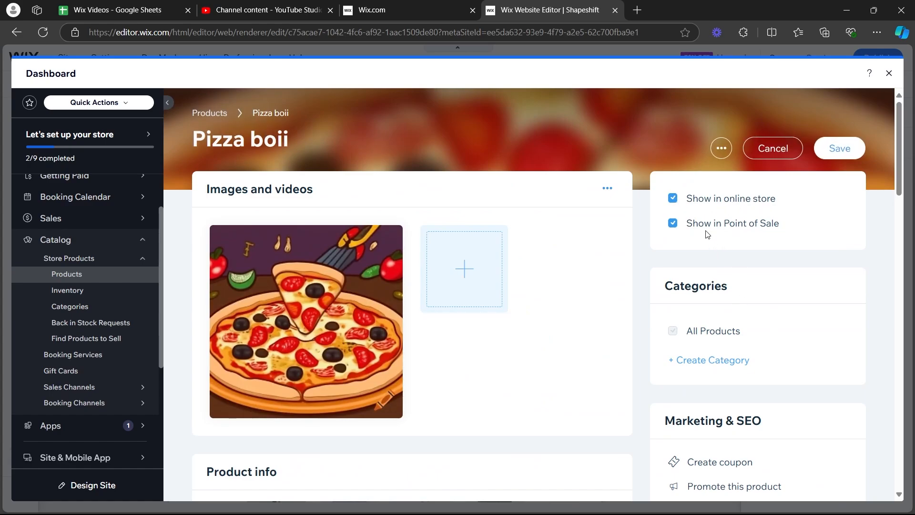
pyautogui.scroll(-2, 742, 227)
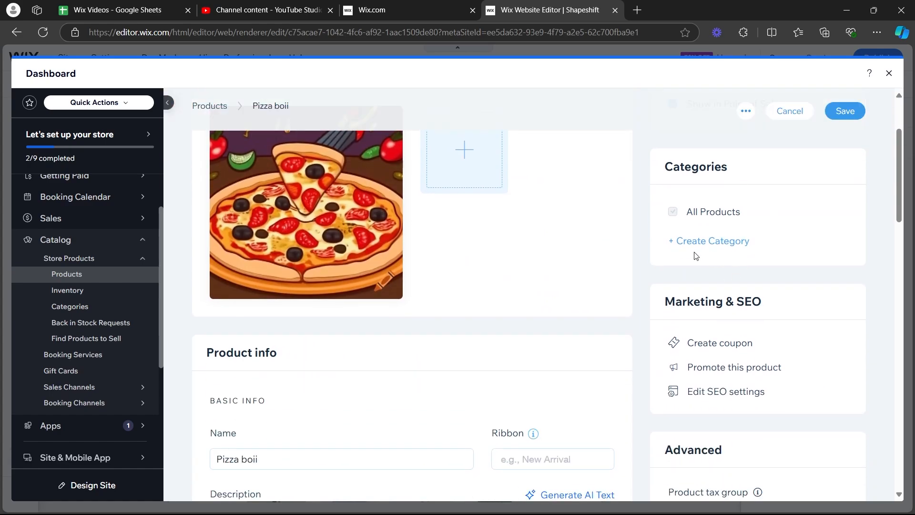
pyautogui.scroll(-2, 734, 224)
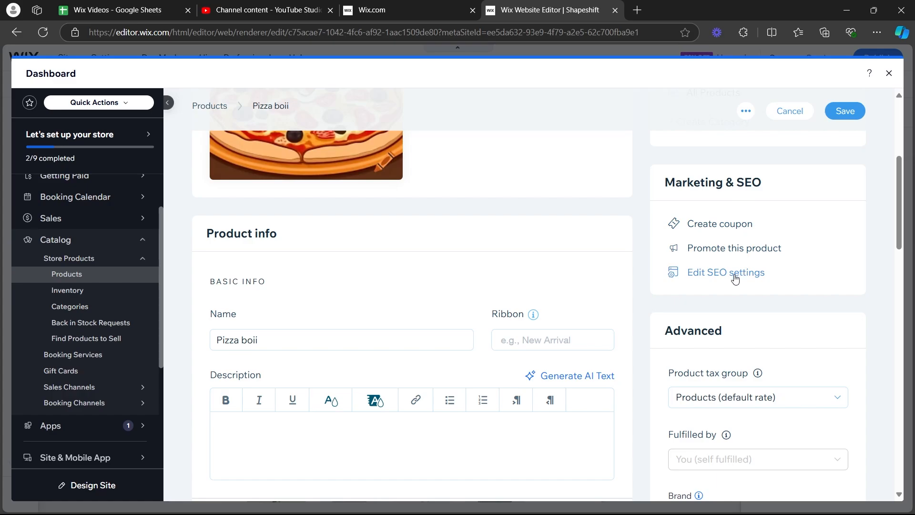
pyautogui.scroll(-3, 715, 295)
pyautogui.scroll(3, 429, 238)
pyautogui.scroll(-1, 286, 234)
pyautogui.moveTo(206, 175); pyautogui.dragTo(279, 174)
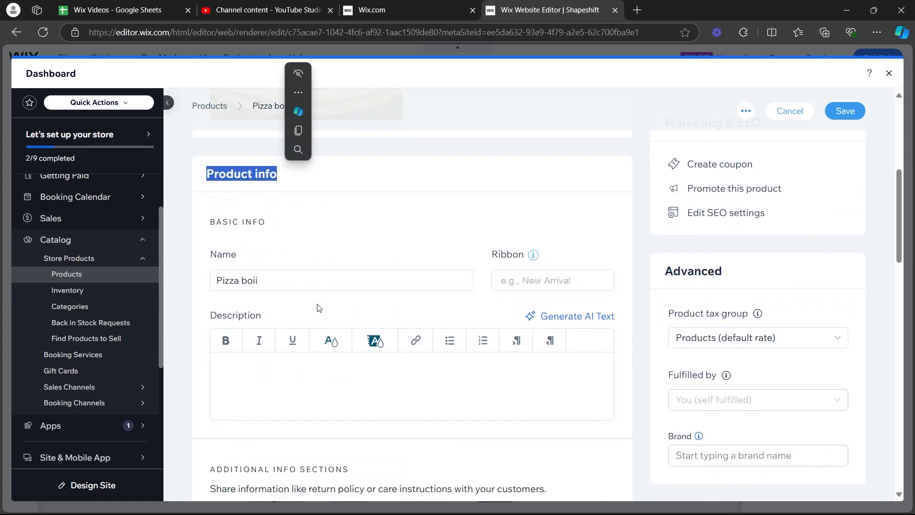
pyautogui.scroll(-1, 286, 251)
pyautogui.click(280, 221)
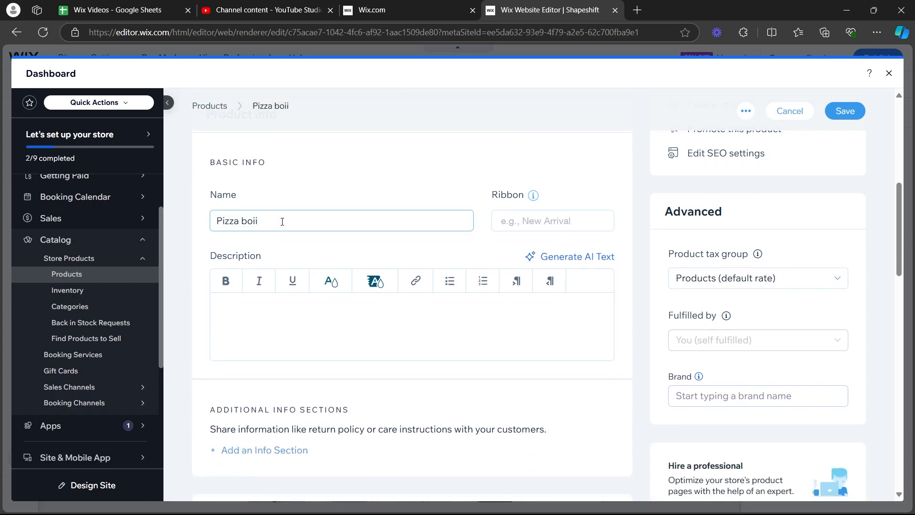
pyautogui.click(552, 222)
# Generate AI text for the product description, apply the Professional version, and close the AI Text Creator.
pyautogui.click(251, 307)
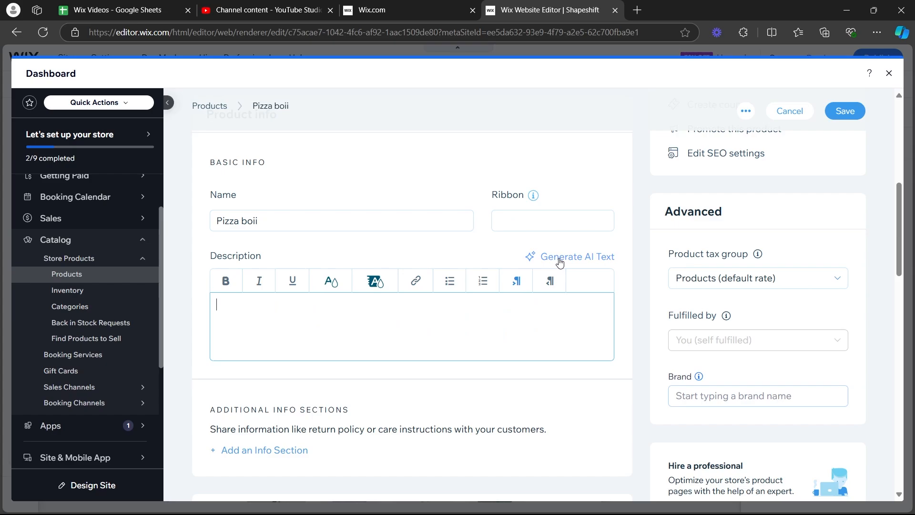
pyautogui.click(535, 262)
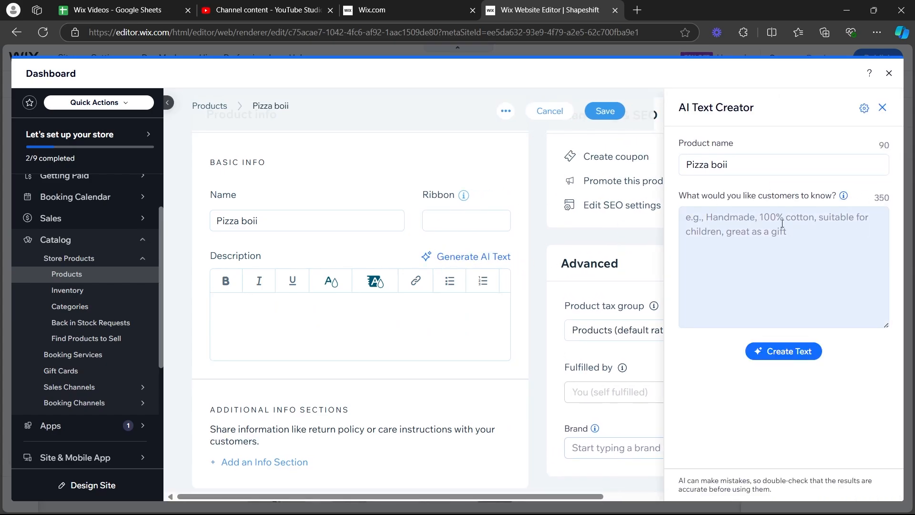
pyautogui.click(701, 228)
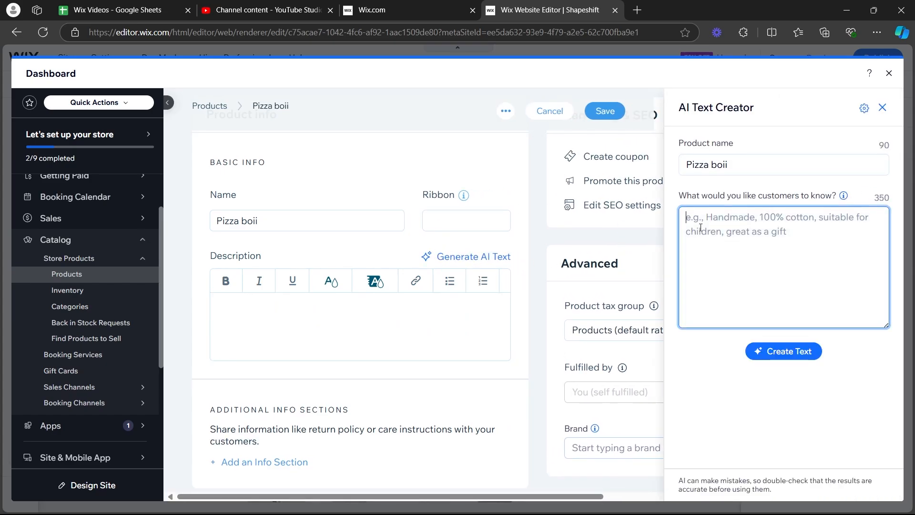
pyautogui.click(793, 348)
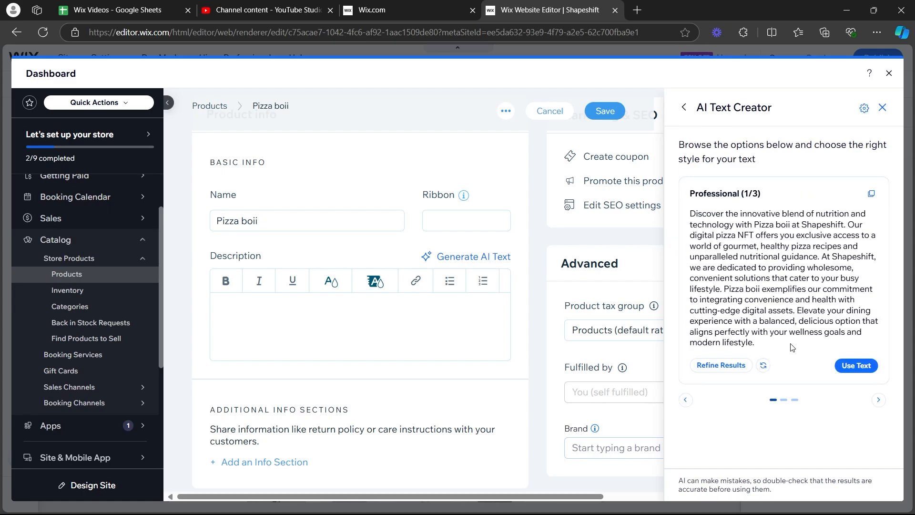
pyautogui.click(856, 365)
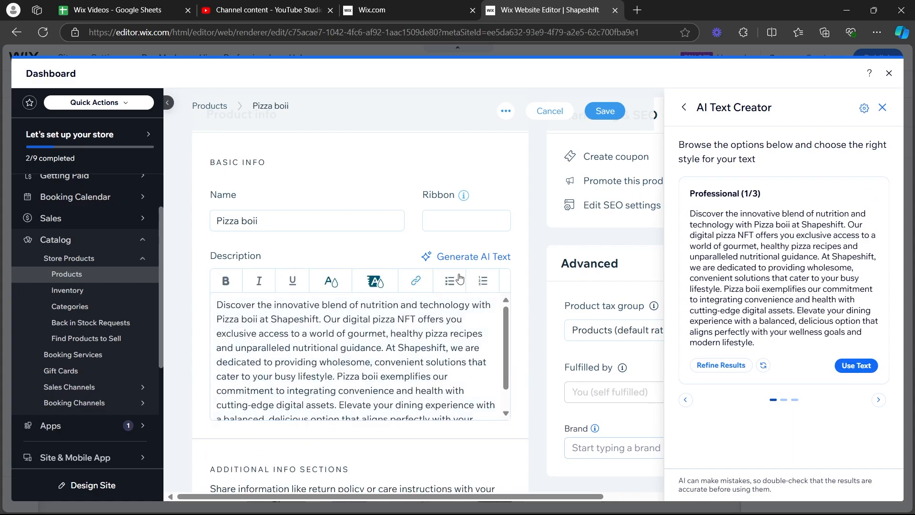
pyautogui.scroll(-3, 413, 257)
pyautogui.scroll(3, 413, 258)
pyautogui.scroll(-4, 392, 321)
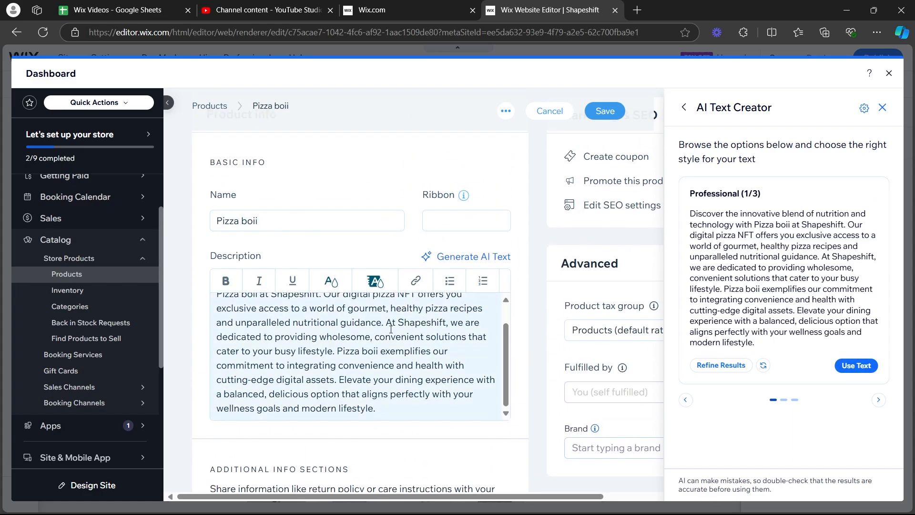
pyautogui.click(882, 109)
pyautogui.scroll(1, 420, 224)
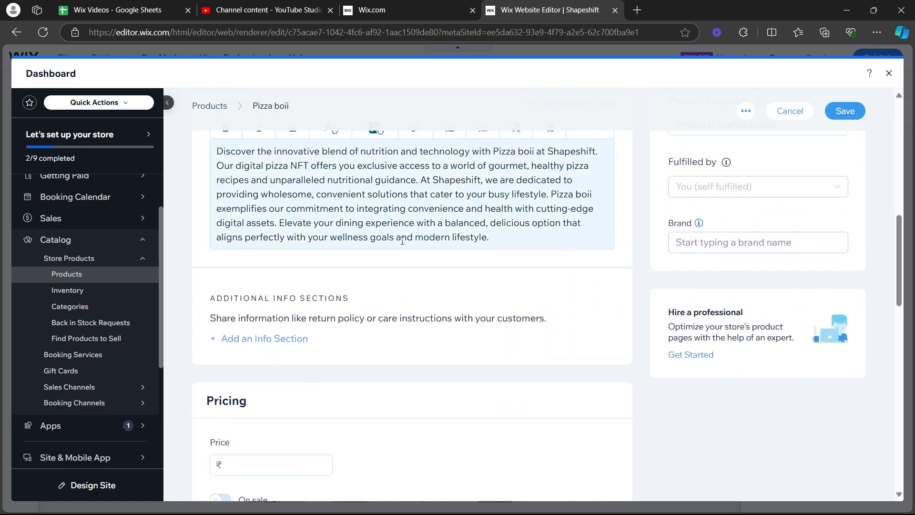
# Examine the form for adding an info section to the product and leave it without adding one.
pyautogui.scroll(-1, 420, 224)
pyautogui.scroll(1, 415, 259)
pyautogui.scroll(-3, 416, 258)
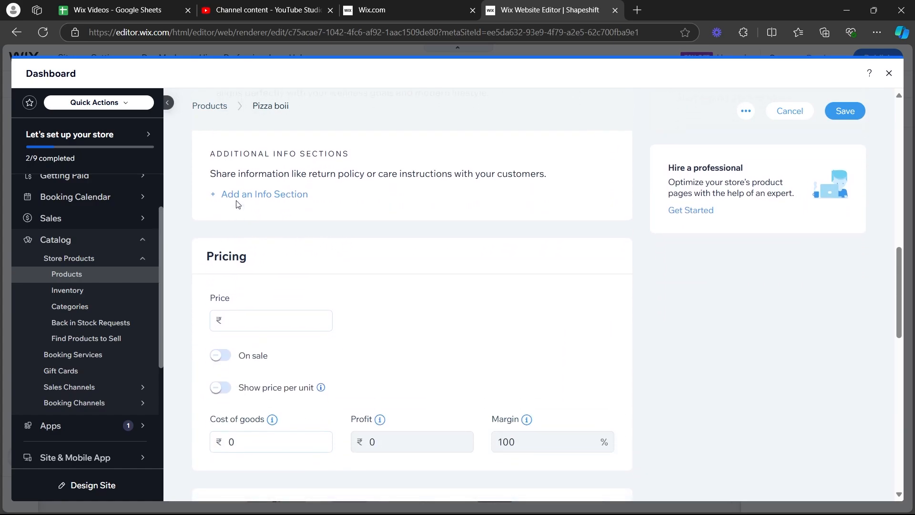
pyautogui.click(253, 195)
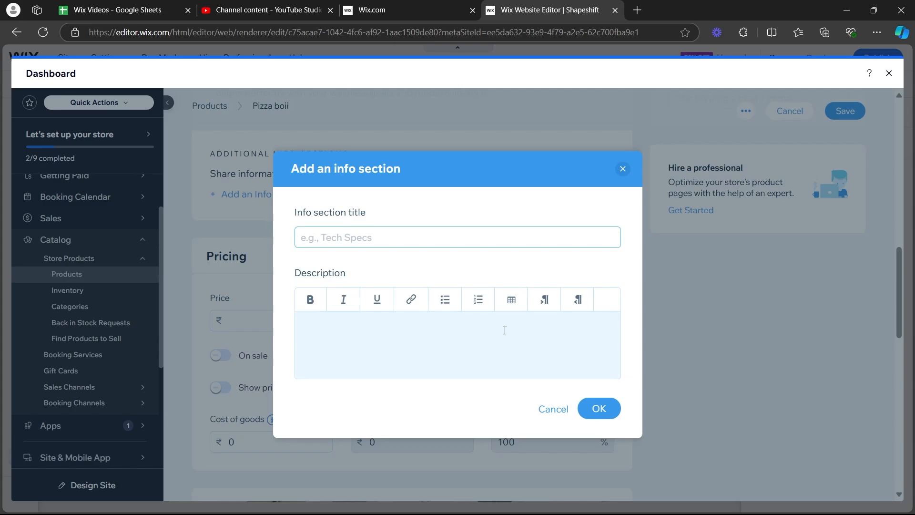
pyautogui.click(556, 409)
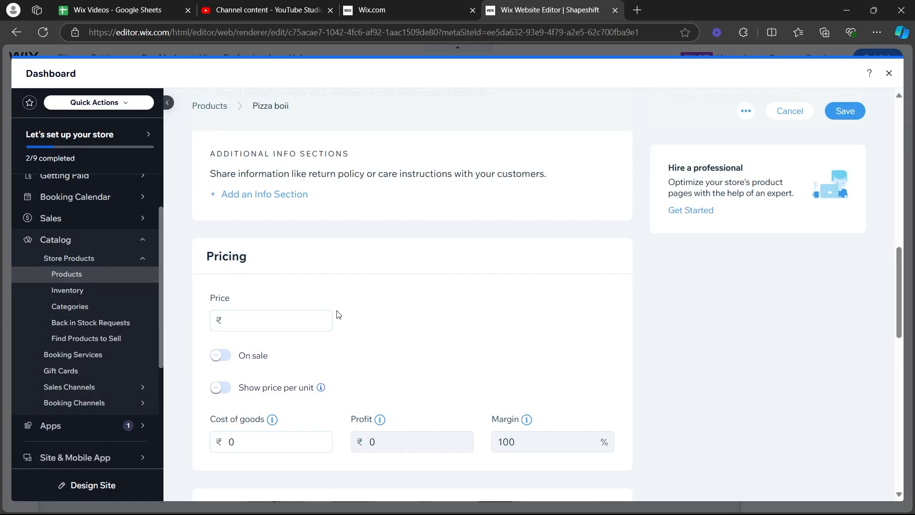
# Set the product's price to ₹500 and put it on sale with a 5% discount.
pyautogui.click(253, 321)
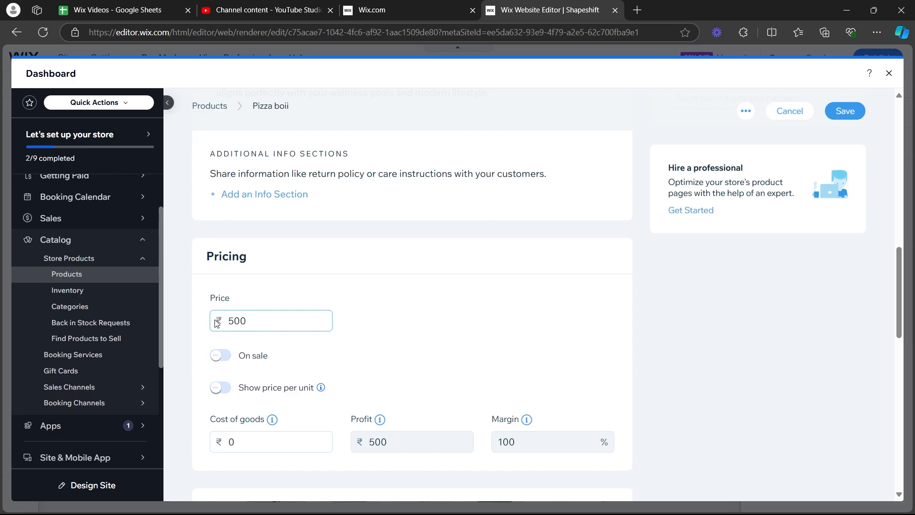
pyautogui.click(220, 355)
pyautogui.scroll(-3, 271, 323)
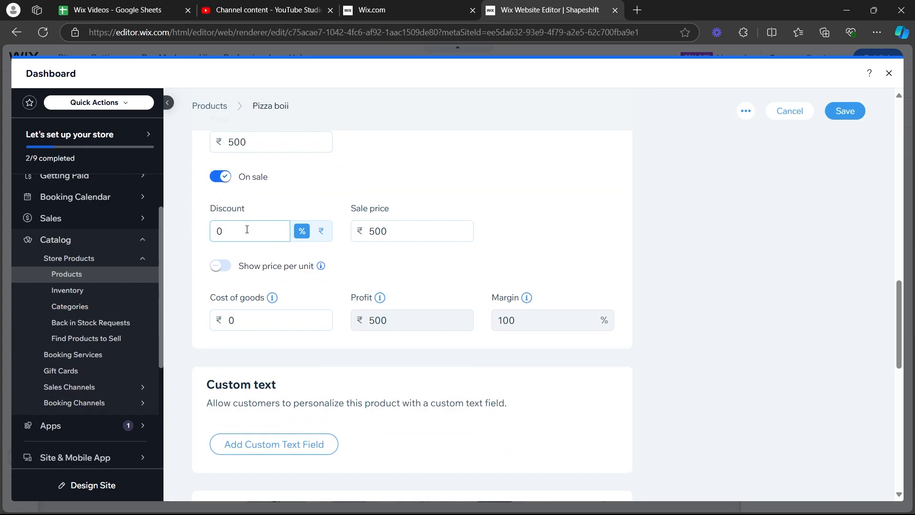
pyautogui.write('5')
pyautogui.click(486, 250)
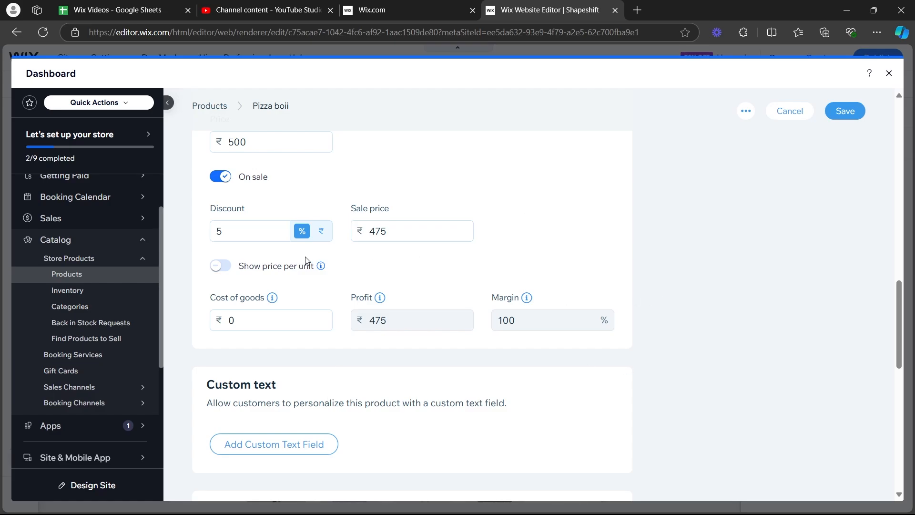
pyautogui.scroll(-5, 285, 294)
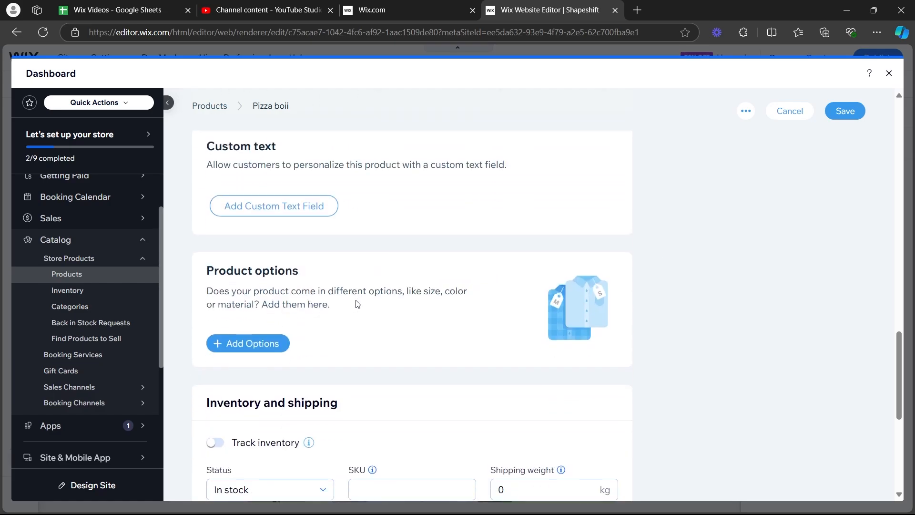
pyautogui.click(296, 206)
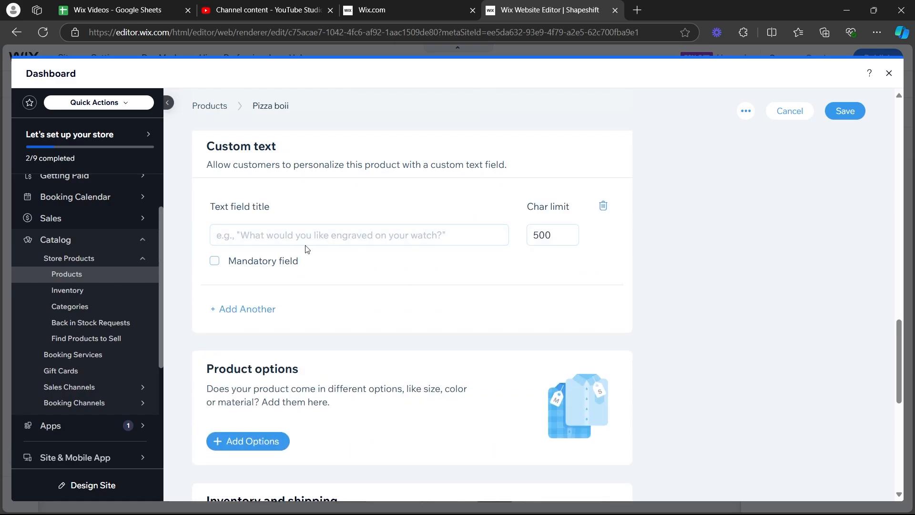
pyautogui.click(603, 208)
# Add a Size product option displayed as a list, with the choices Large and 250 ml.
pyautogui.scroll(-3, 275, 183)
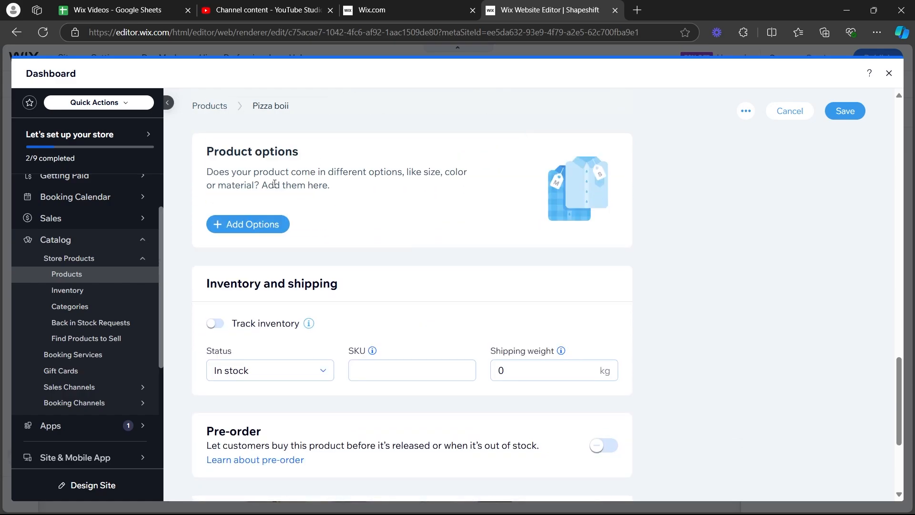
pyautogui.moveTo(208, 149); pyautogui.dragTo(315, 151)
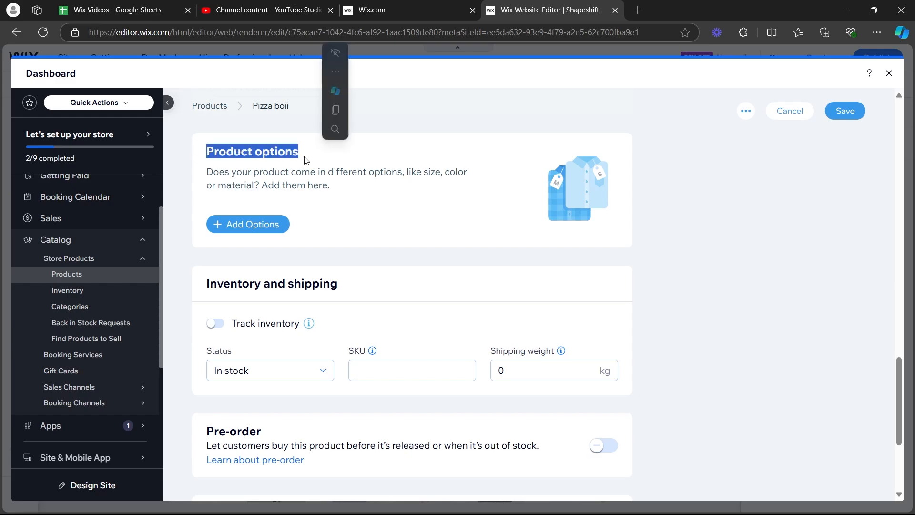
pyautogui.click(258, 221)
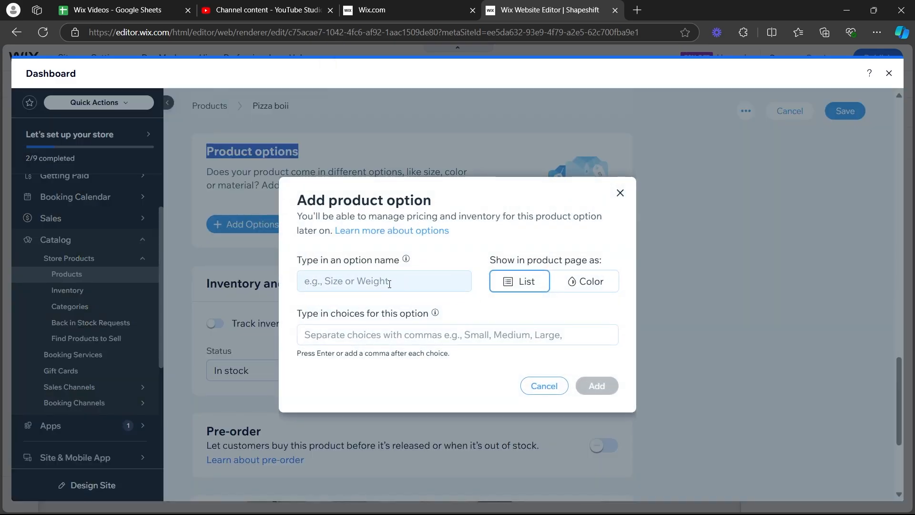
pyautogui.click(374, 284)
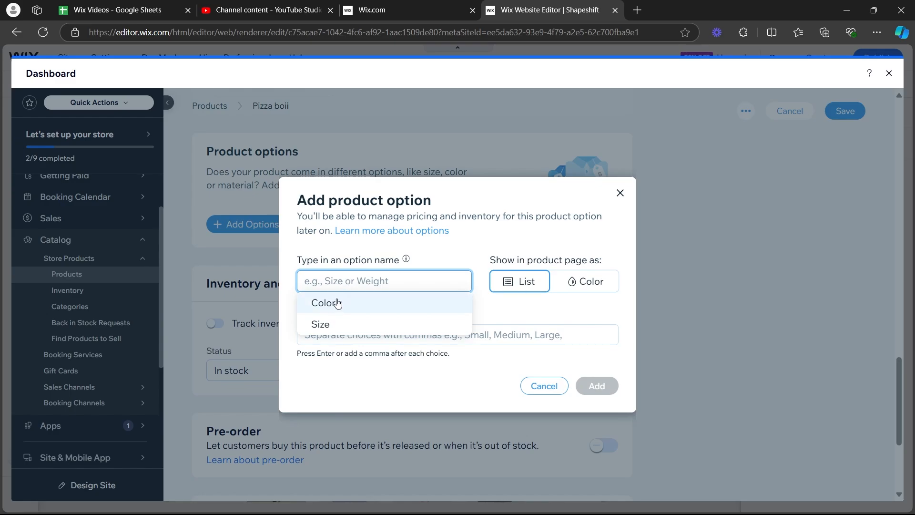
pyautogui.click(340, 324)
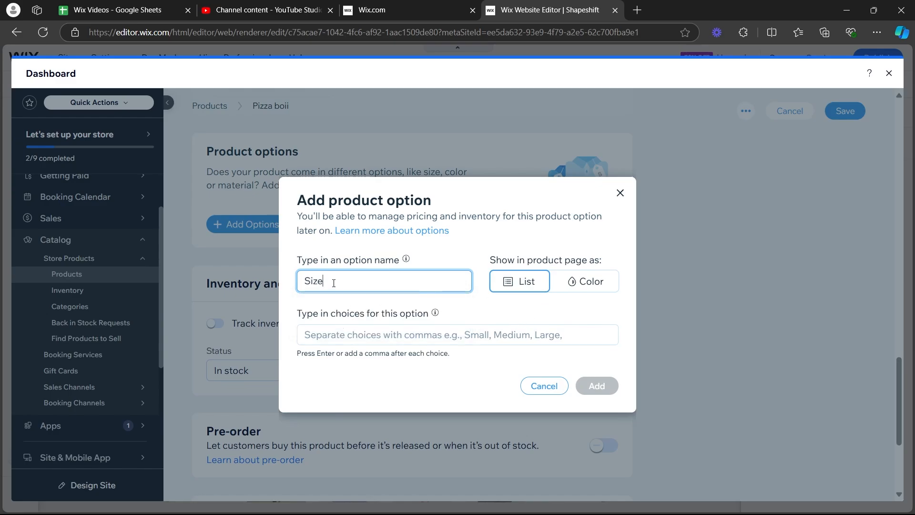
pyautogui.moveTo(491, 262); pyautogui.dragTo(602, 263)
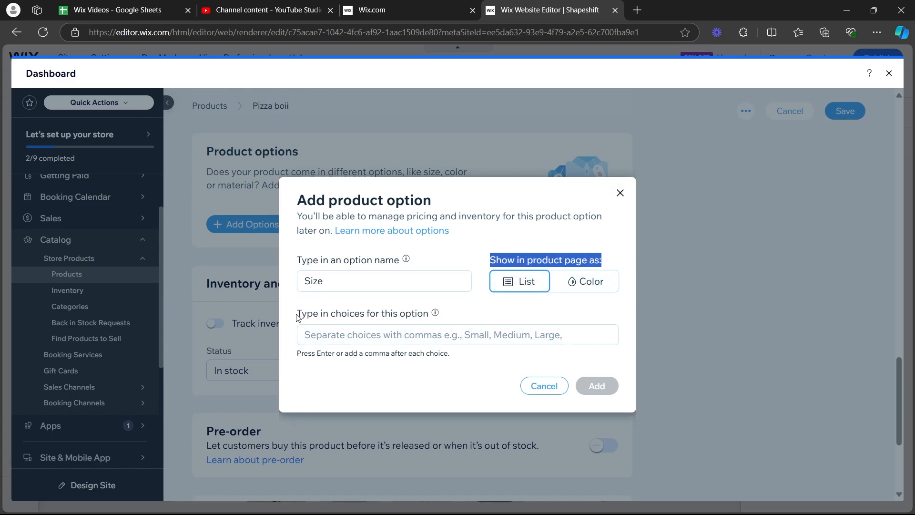
pyautogui.moveTo(296, 317); pyautogui.dragTo(429, 315)
pyautogui.click(350, 335)
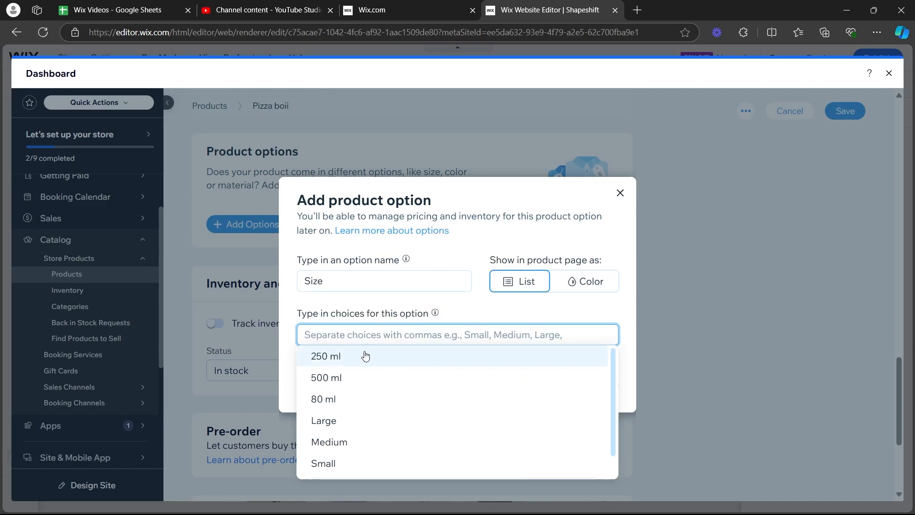
pyautogui.click(346, 425)
pyautogui.click(574, 387)
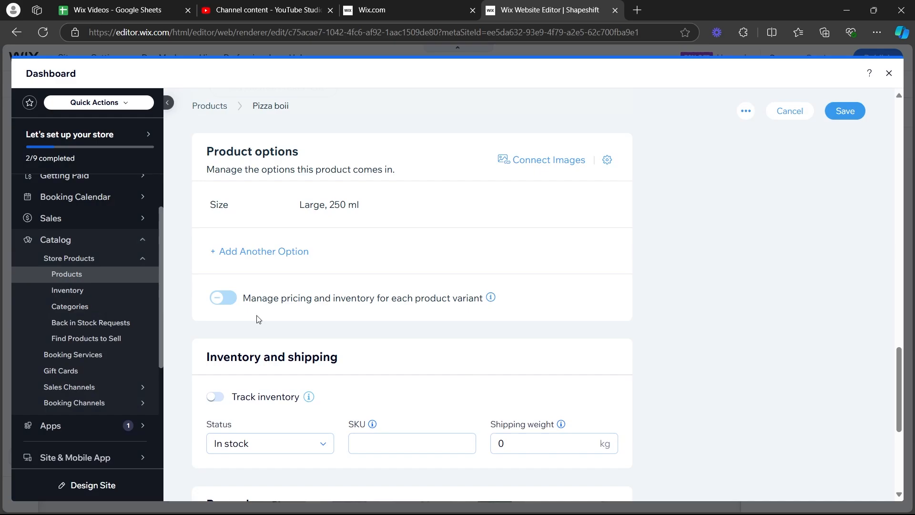
# Set the product's shipping weight to 50 kg, and try out inventory tracking, leaving it switched off.
pyautogui.scroll(-5, 328, 335)
pyautogui.scroll(1, 290, 230)
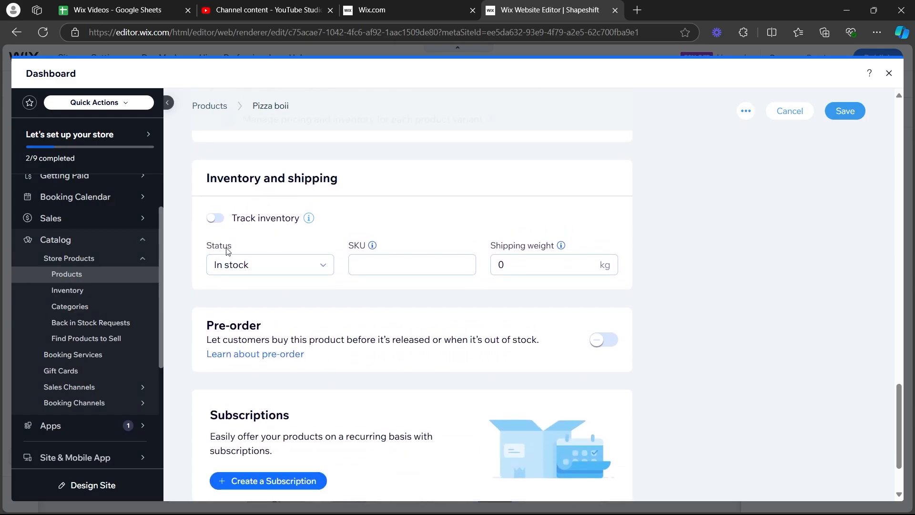
pyautogui.click(265, 265)
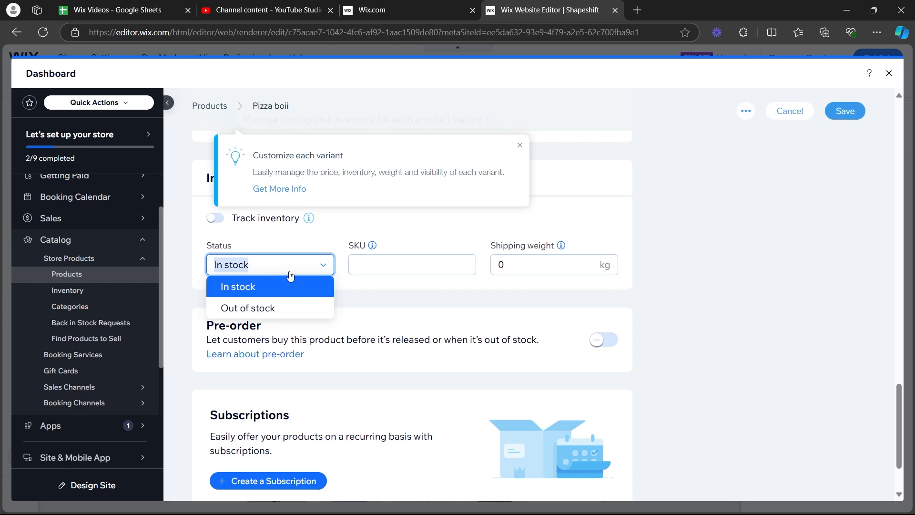
pyautogui.click(364, 265)
pyautogui.moveTo(373, 245)
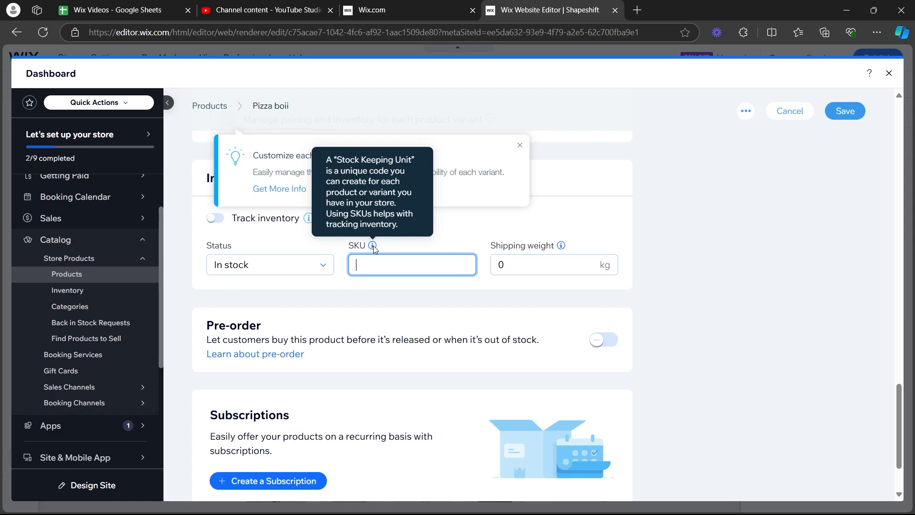
pyautogui.click(524, 261)
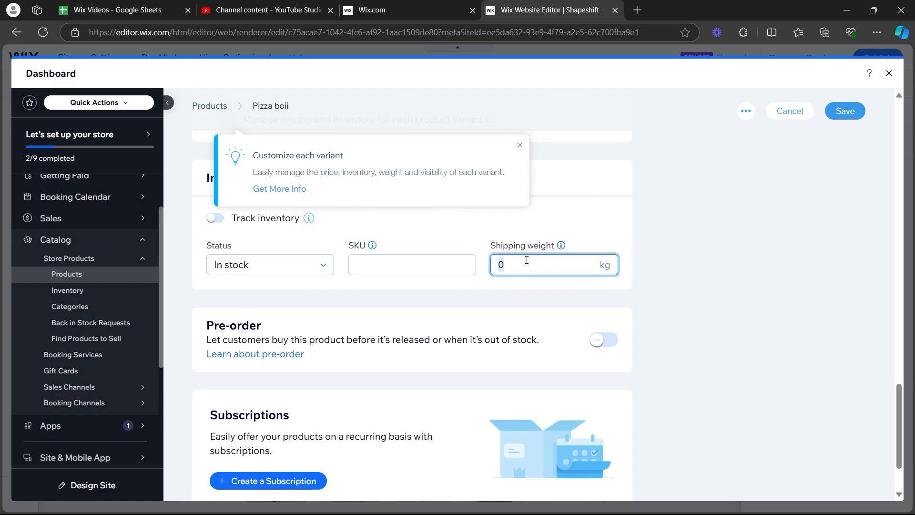
pyautogui.write('5')
pyautogui.click(520, 145)
pyautogui.click(214, 220)
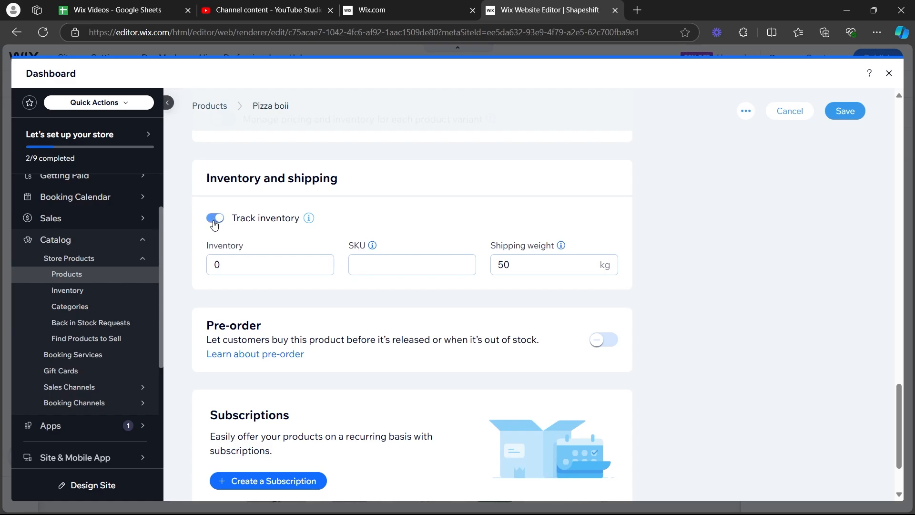
pyautogui.click(215, 219)
# Open the form for adding a subscription to the product and review its name, tagline and repeat interval fields.
pyautogui.scroll(-2, 302, 307)
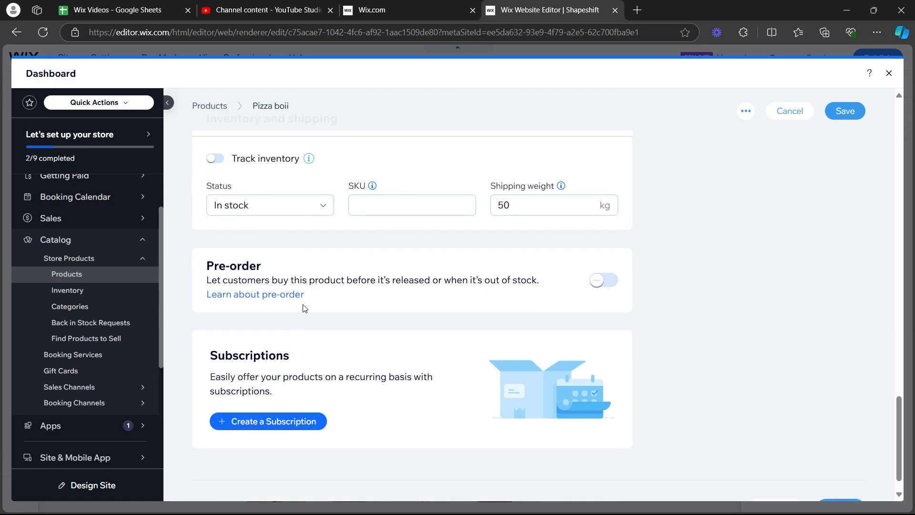
pyautogui.click(239, 393)
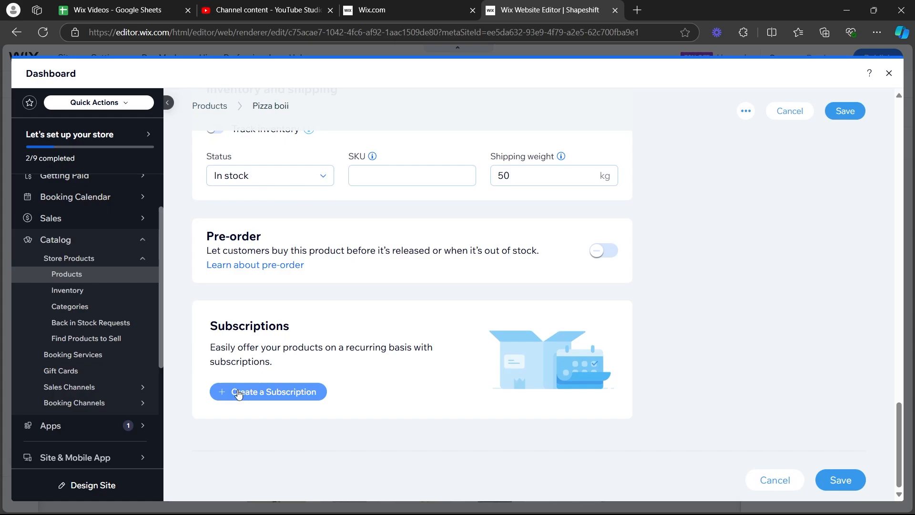
pyautogui.click(270, 394)
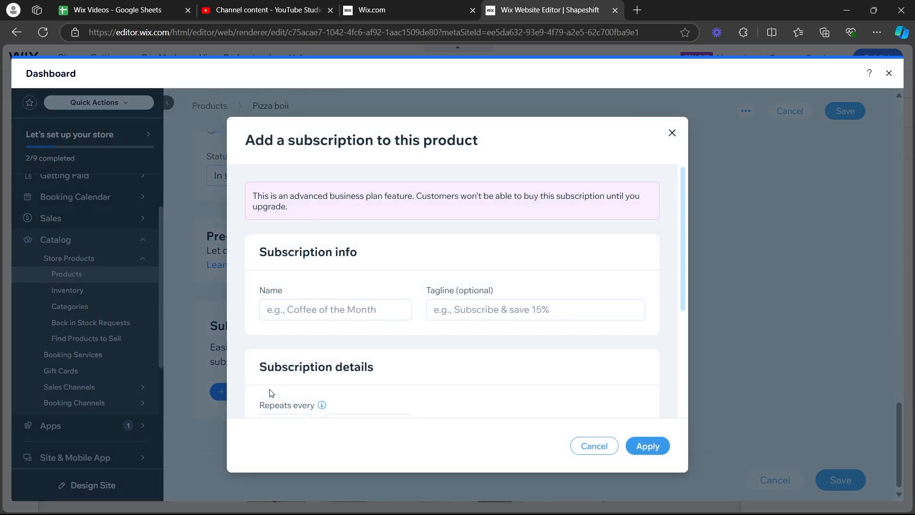
pyautogui.scroll(-4, 415, 266)
pyautogui.scroll(3, 363, 248)
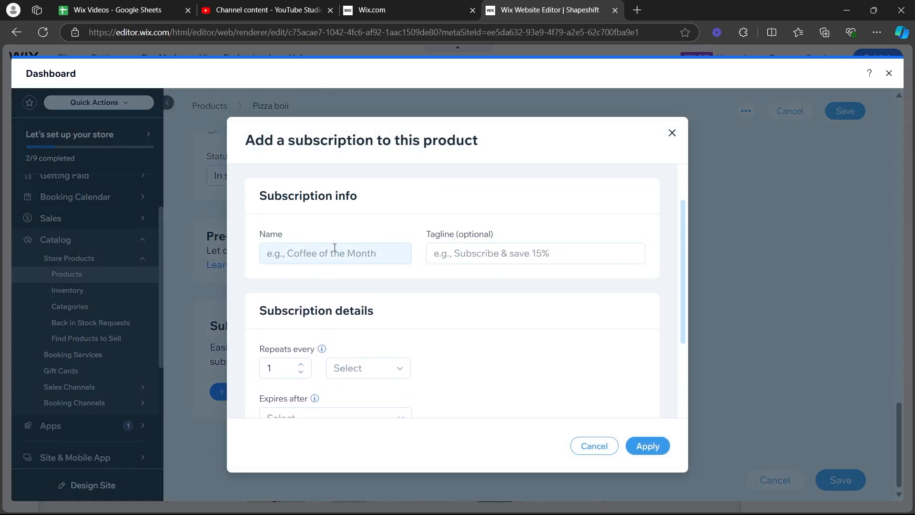
pyautogui.scroll(-2, 532, 251)
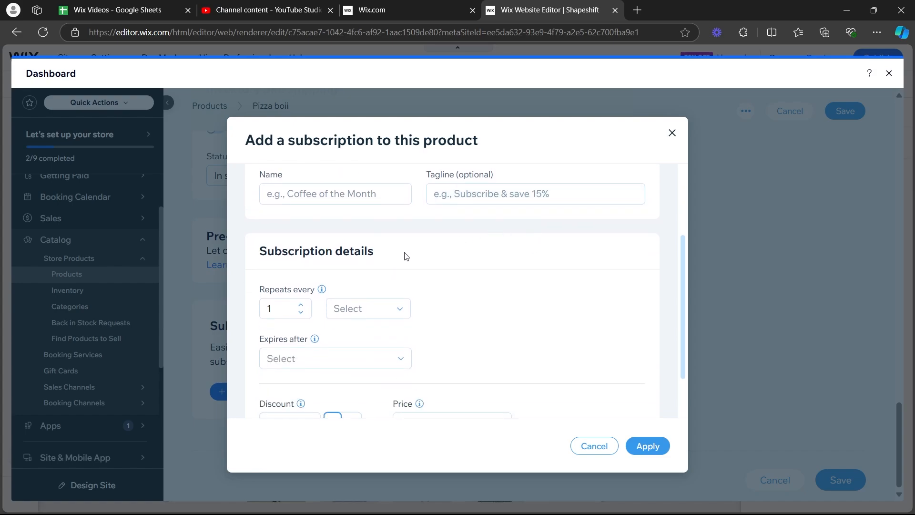
pyautogui.scroll(-2, 296, 266)
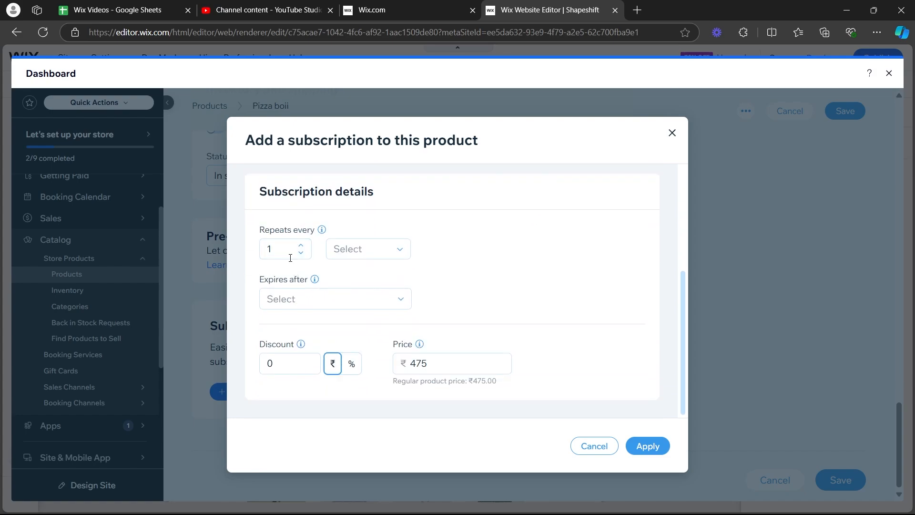
pyautogui.click(338, 249)
pyautogui.click(448, 289)
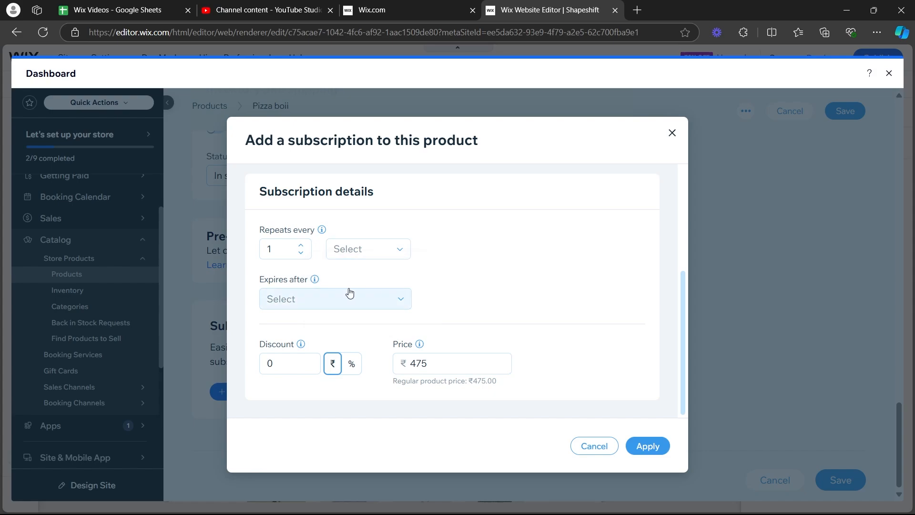
# Review the subscription's expiry, discount and price fields, try to apply the incomplete form, and leave it without adding a subscription.
pyautogui.click(336, 298)
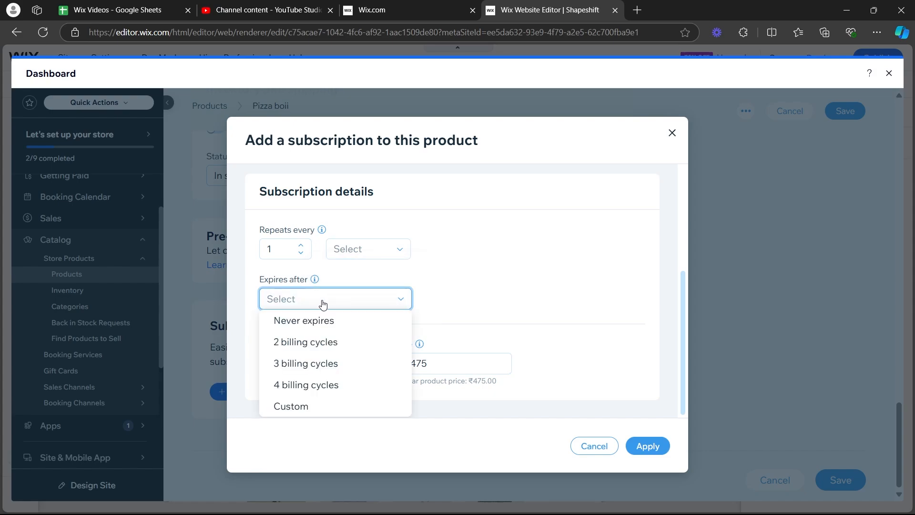
pyautogui.click(390, 299)
pyautogui.click(391, 299)
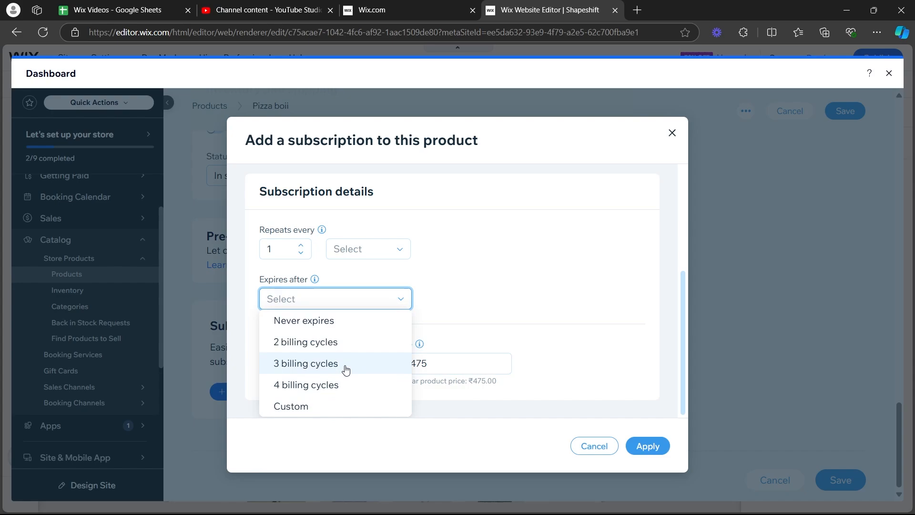
pyautogui.click(402, 299)
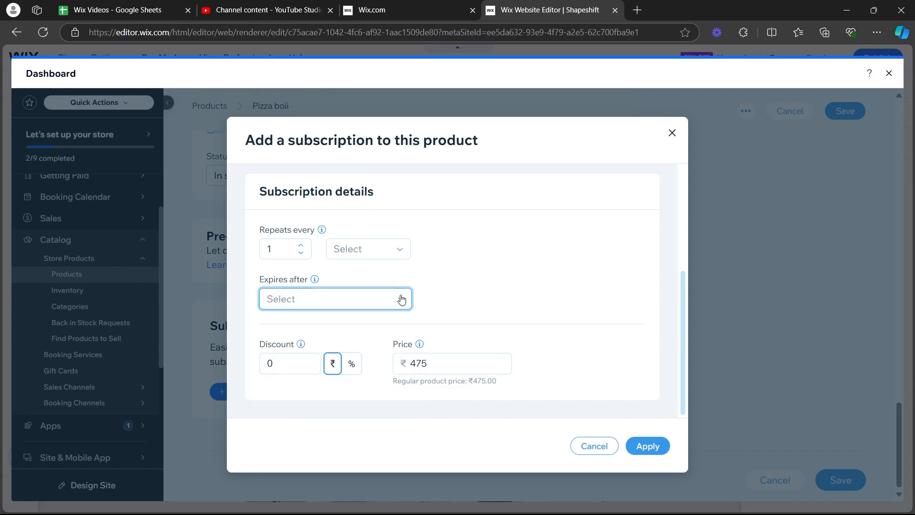
pyautogui.click(304, 365)
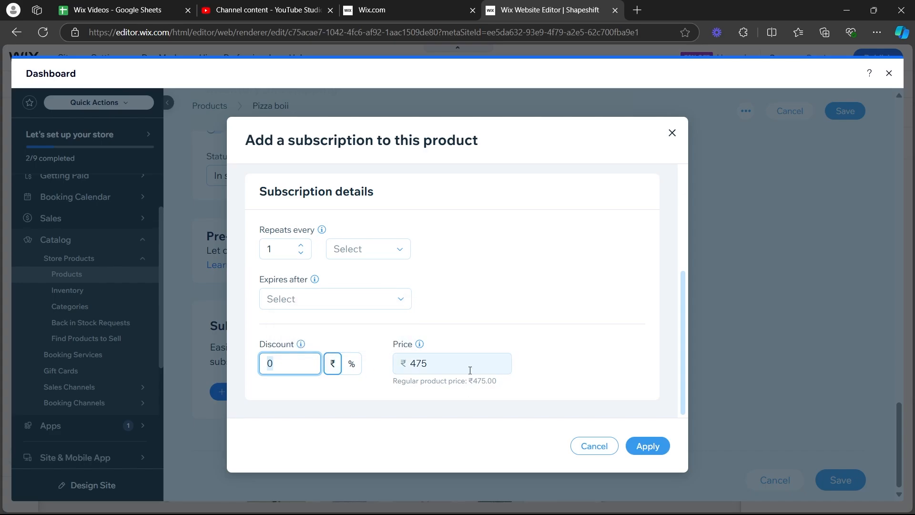
pyautogui.click(647, 447)
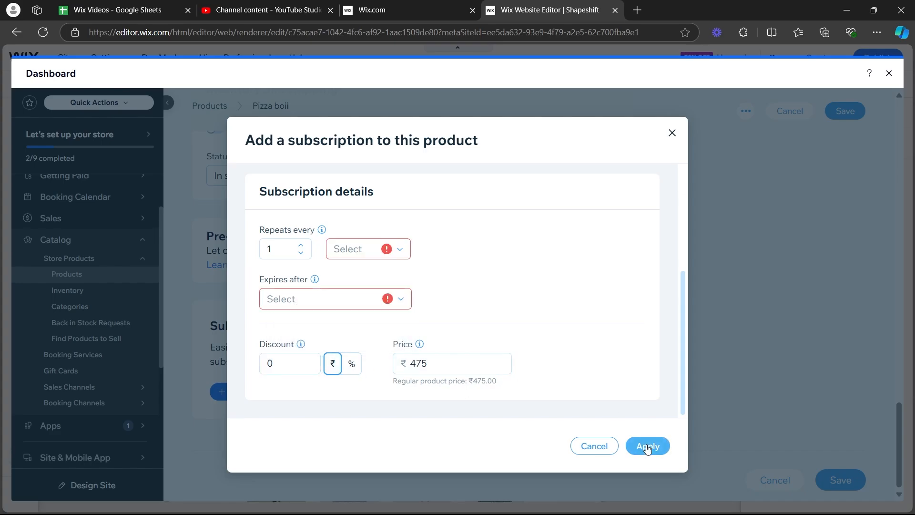
pyautogui.click(670, 132)
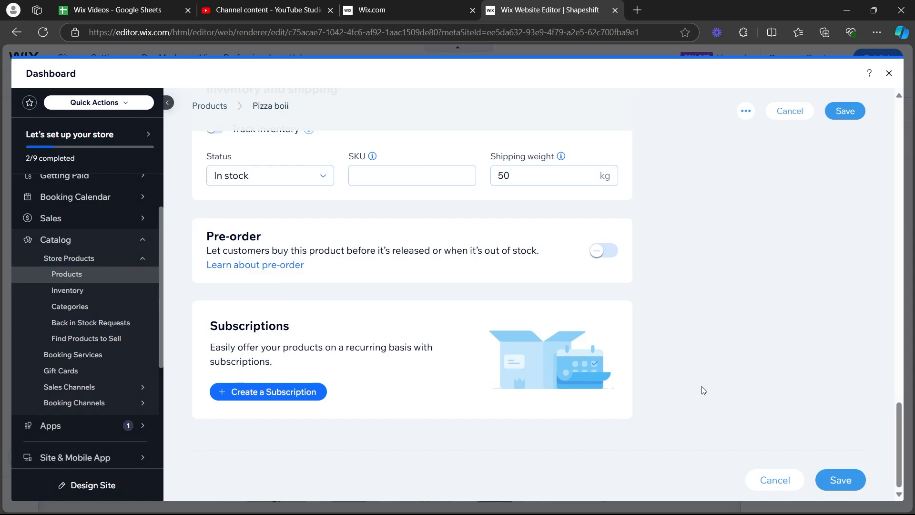
# Save the Pizza boii product and look over the store's product list.
pyautogui.middleClick(691, 411)
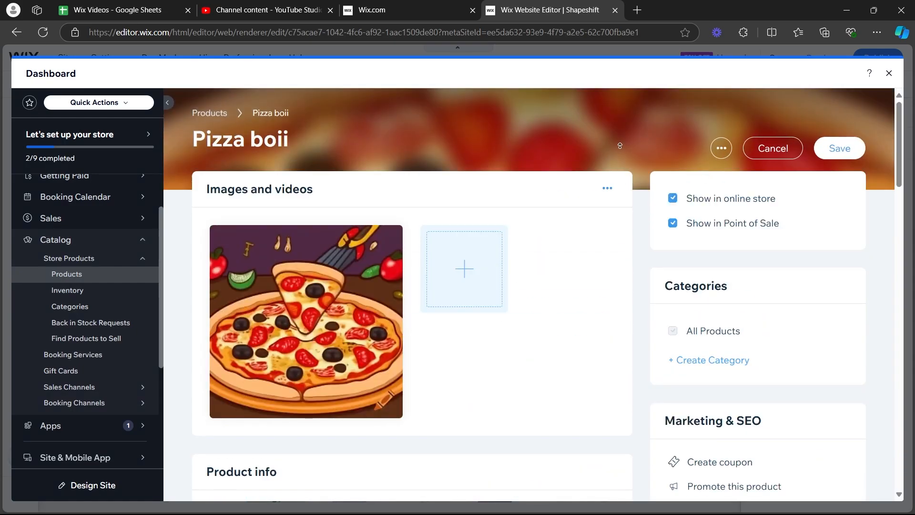
pyautogui.click(850, 151)
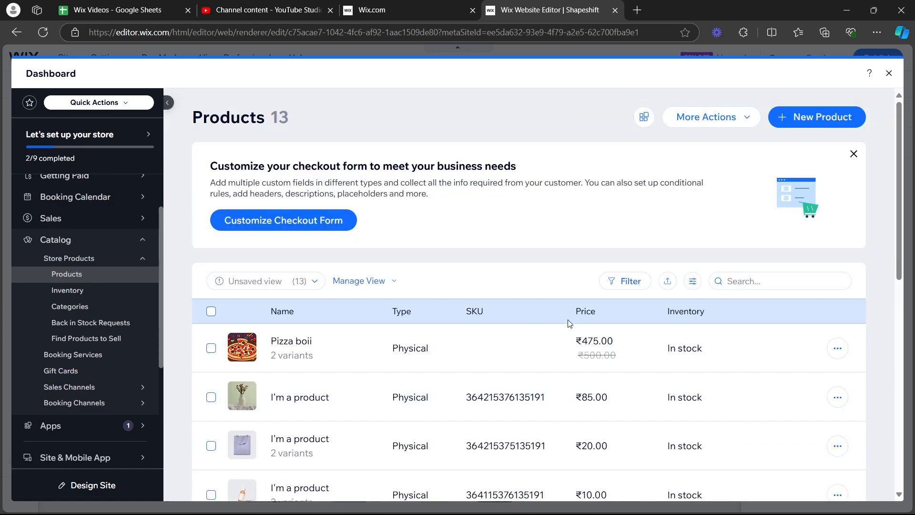
pyautogui.scroll(-4, 567, 324)
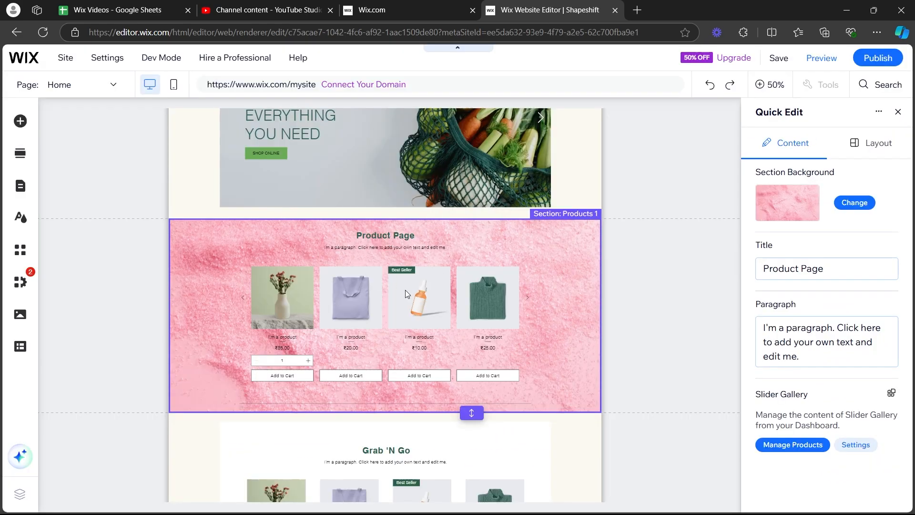
# Examine how Pizza boii is displayed in the Product Page section of the home page in the site editor.
pyautogui.click(24, 192)
pyautogui.click(372, 158)
pyautogui.scroll(-1, 444, 336)
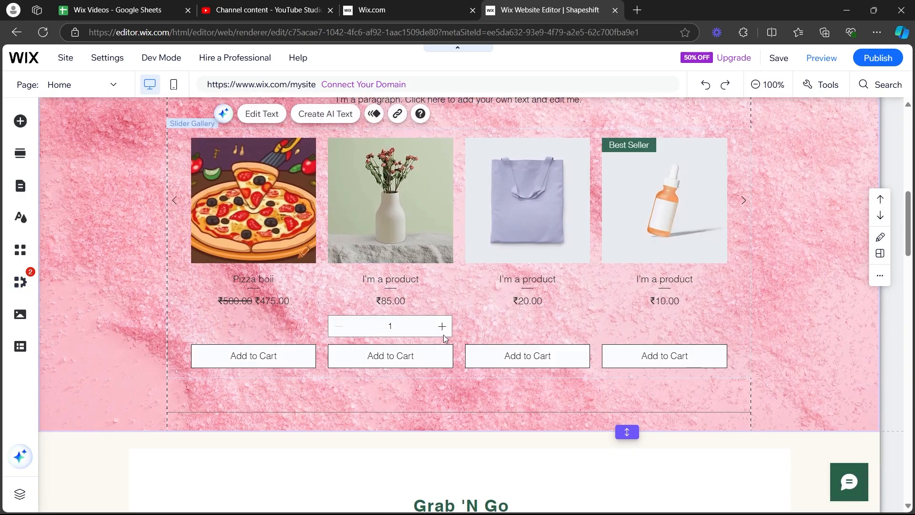
pyautogui.scroll(2, 444, 334)
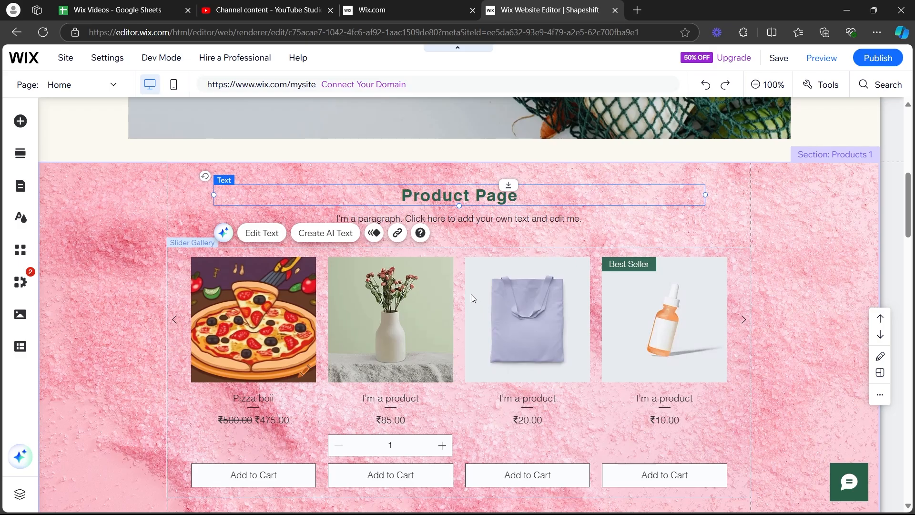
pyautogui.scroll(-3, 417, 327)
# Check which product category the Product Page section's slider gallery displays in its settings, and go to category management.
pyautogui.click(241, 295)
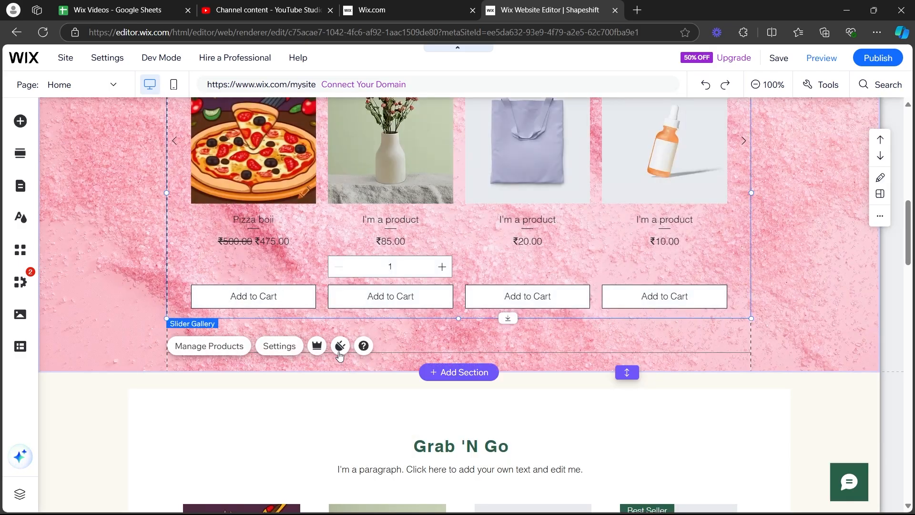
pyautogui.click(286, 346)
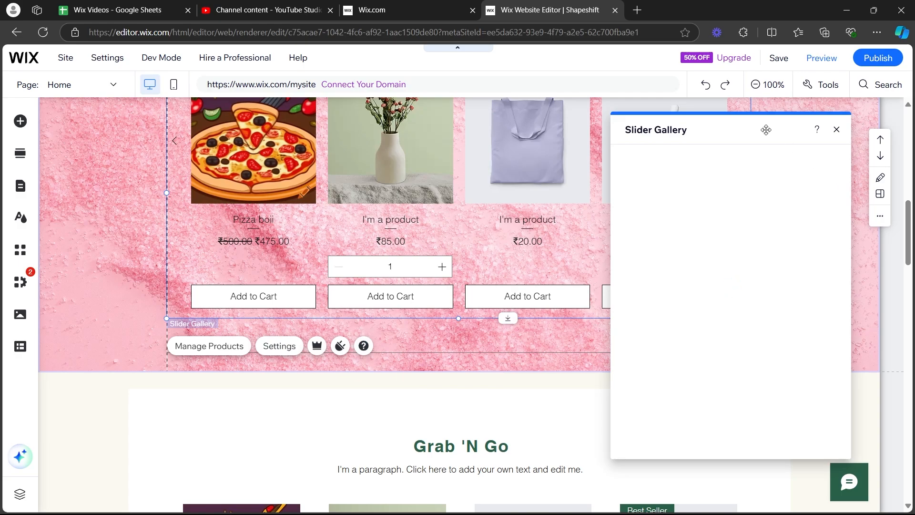
pyautogui.moveTo(764, 129); pyautogui.dragTo(739, 131)
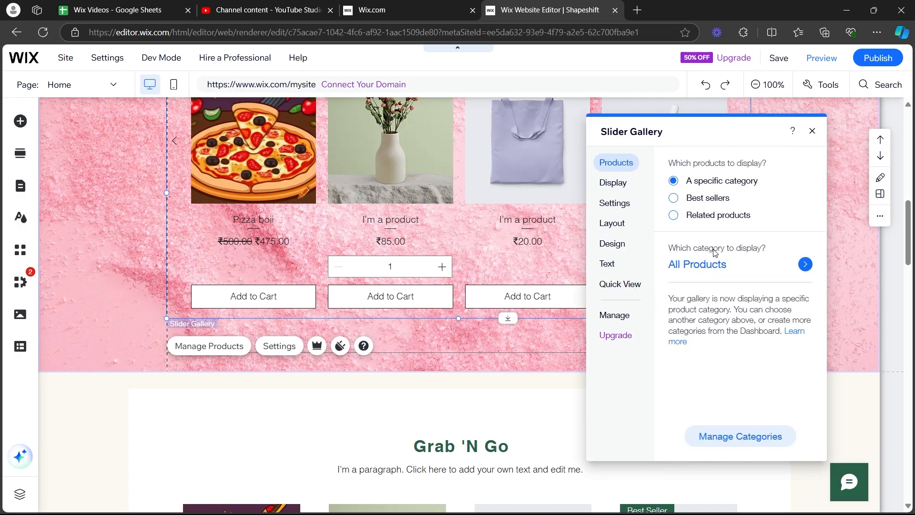
pyautogui.click(714, 266)
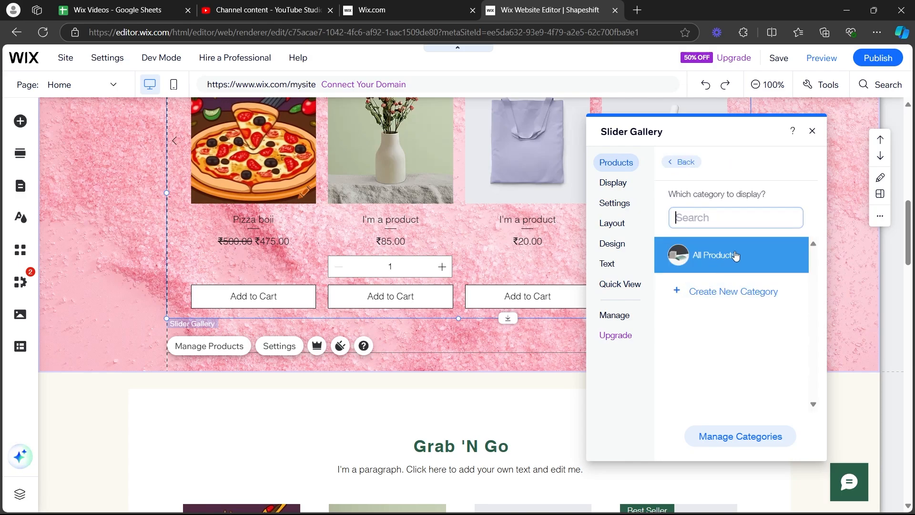
pyautogui.click(745, 444)
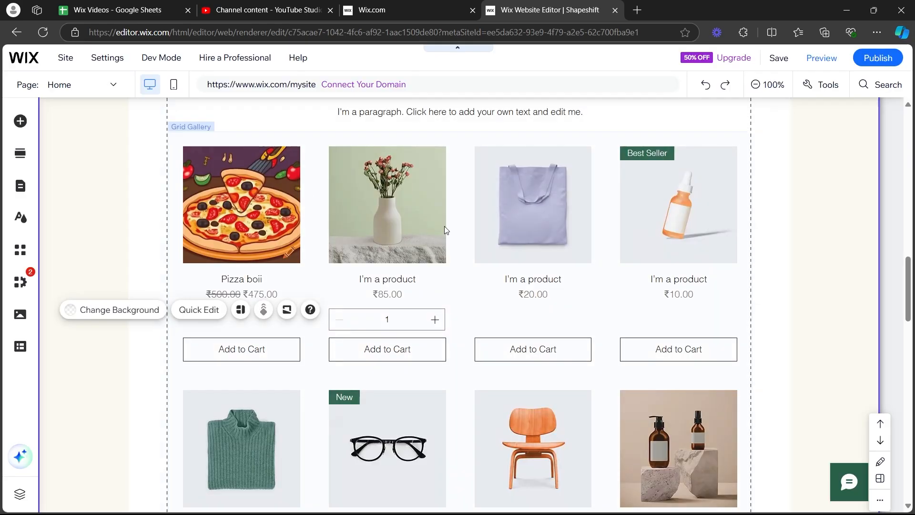
# Review the display, behavior and general layout settings of the Grab 'N Go section's grid gallery.
pyautogui.click(417, 209)
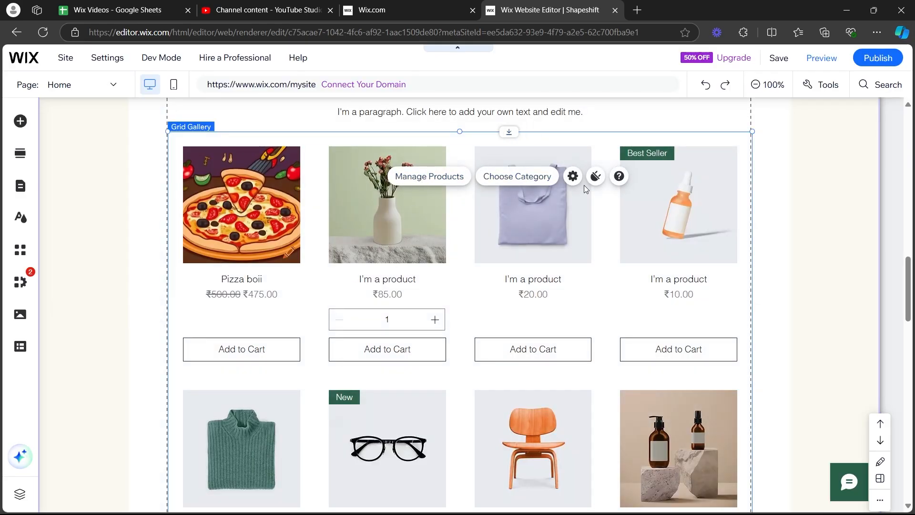
pyautogui.click(572, 176)
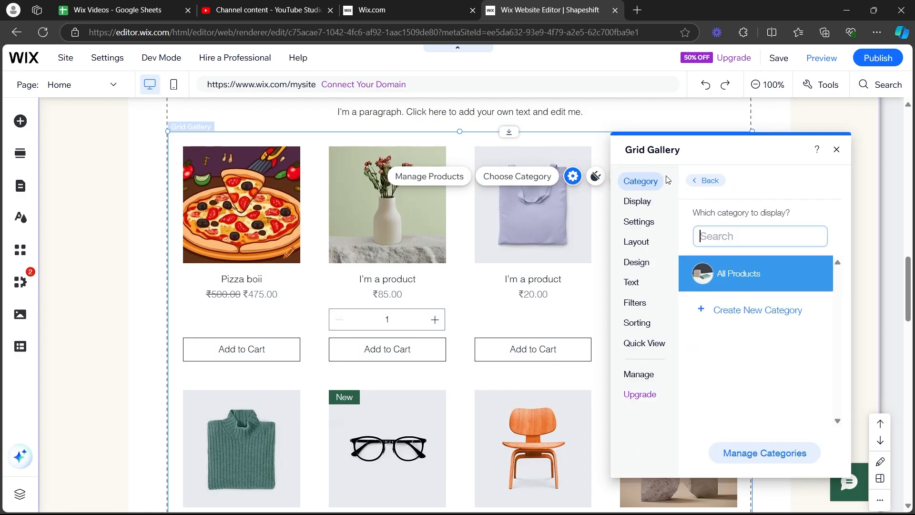
pyautogui.click(650, 202)
pyautogui.click(649, 223)
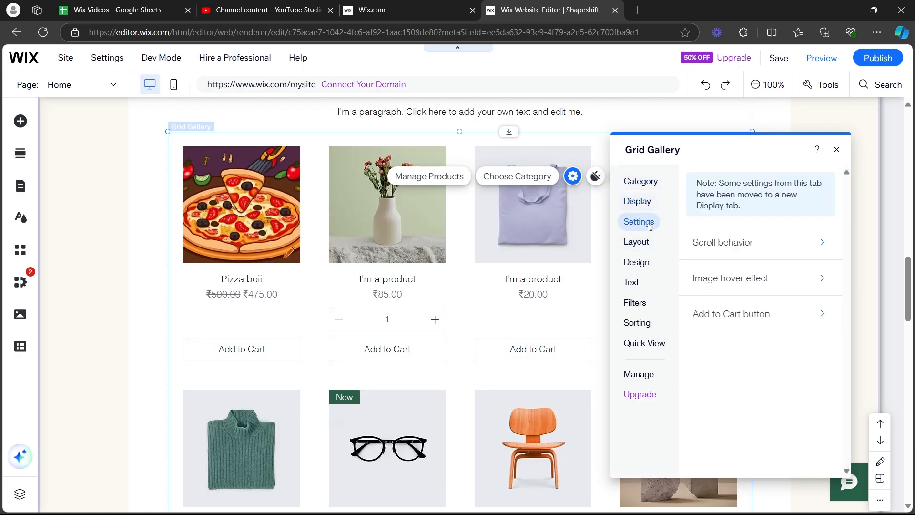
pyautogui.click(641, 242)
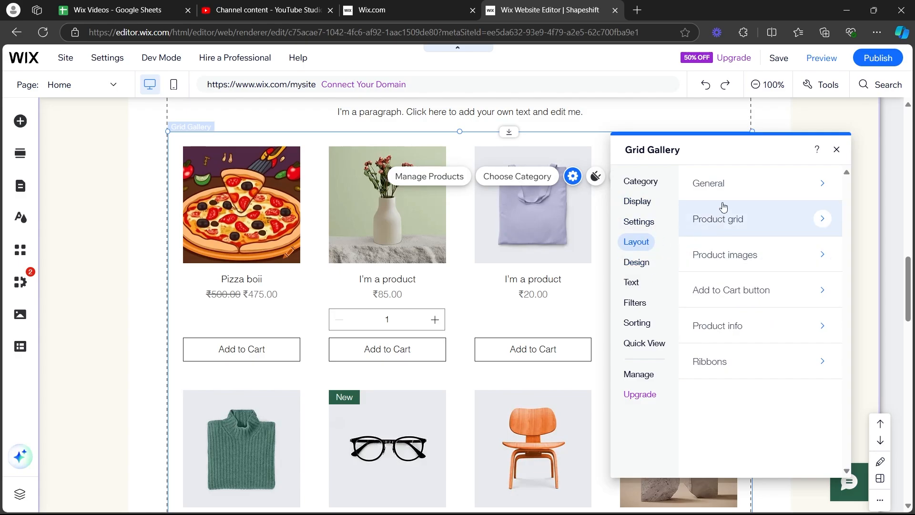
pyautogui.click(709, 183)
pyautogui.click(702, 180)
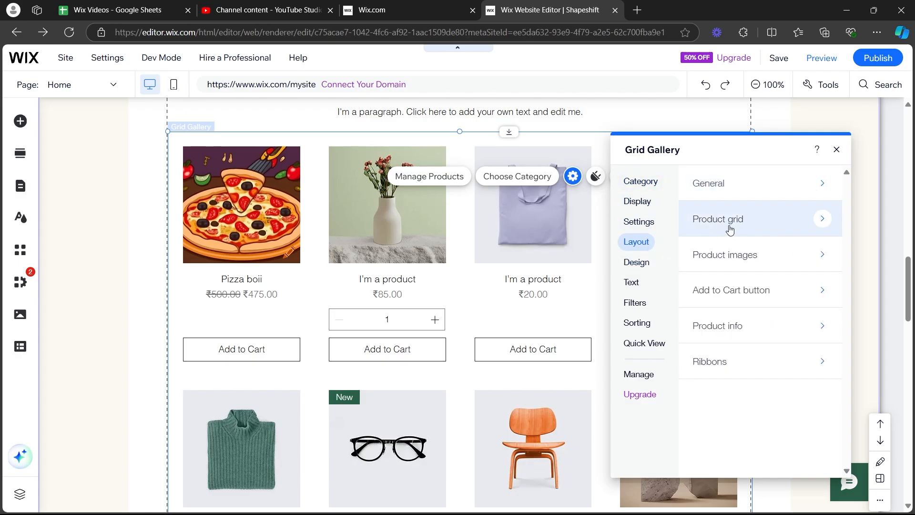
# Try the Responsive (Fit to screen) grid behavior on the grid gallery and return it to Fixed.
pyautogui.click(728, 226)
pyautogui.scroll(-1, 738, 253)
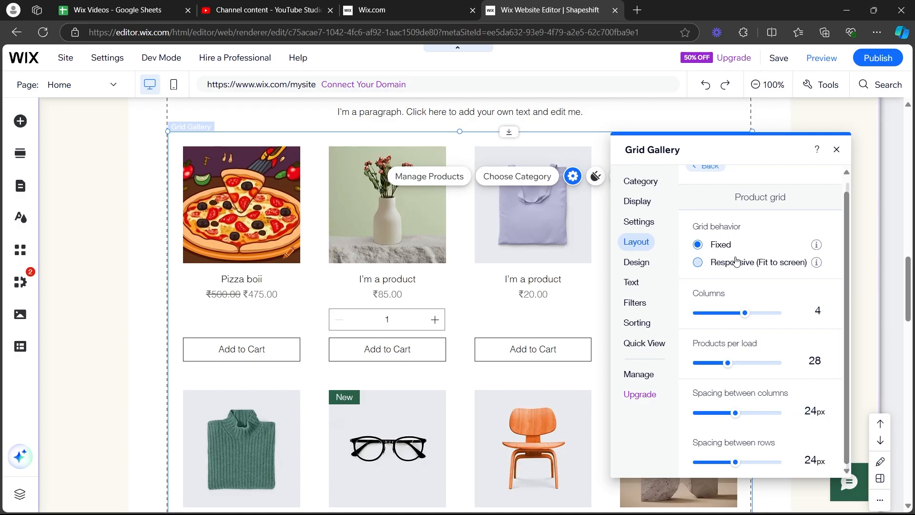
pyautogui.click(757, 262)
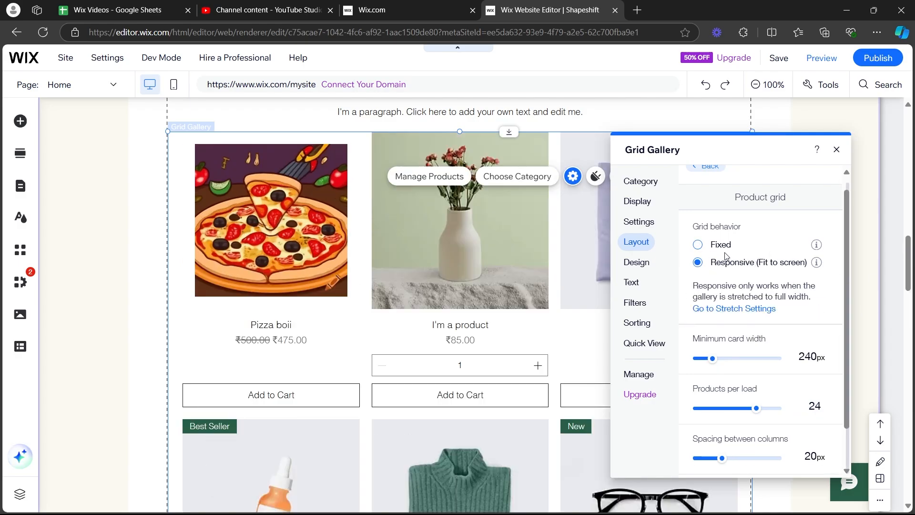
pyautogui.click(720, 244)
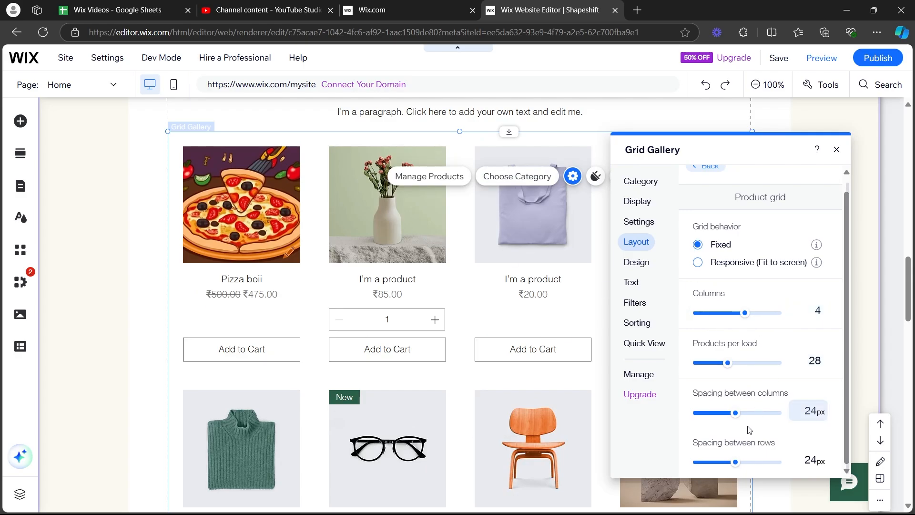
# Apply the Heading 2 style to the grid gallery's product names and change their font to Helvetica Light at 28 px.
pyautogui.click(637, 261)
pyautogui.scroll(1, 715, 250)
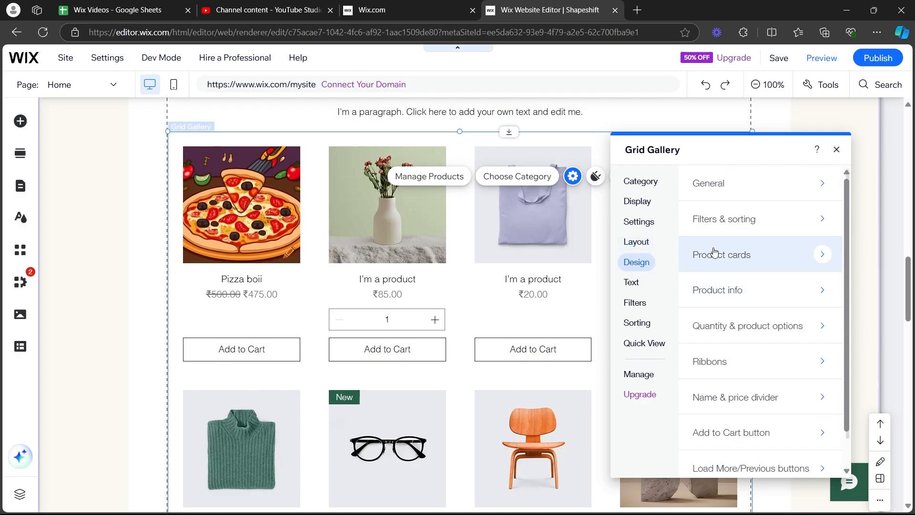
pyautogui.scroll(-2, 763, 233)
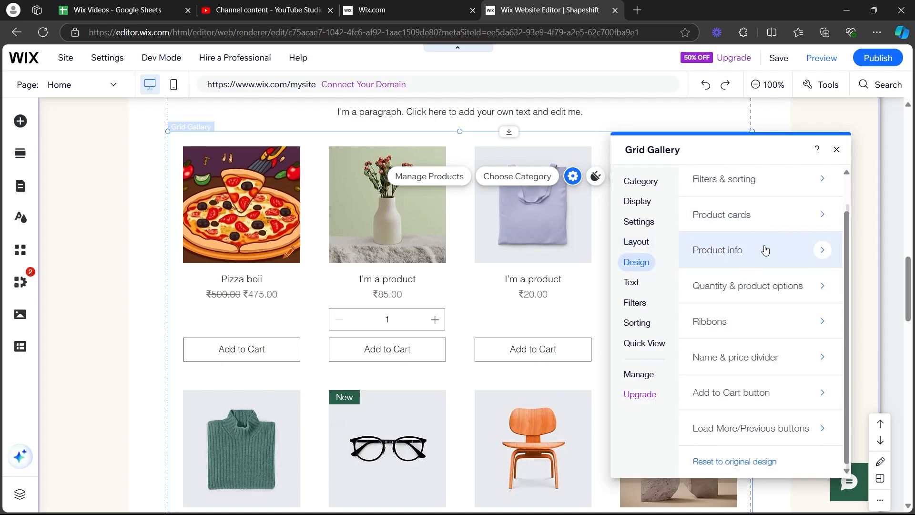
pyautogui.click(822, 252)
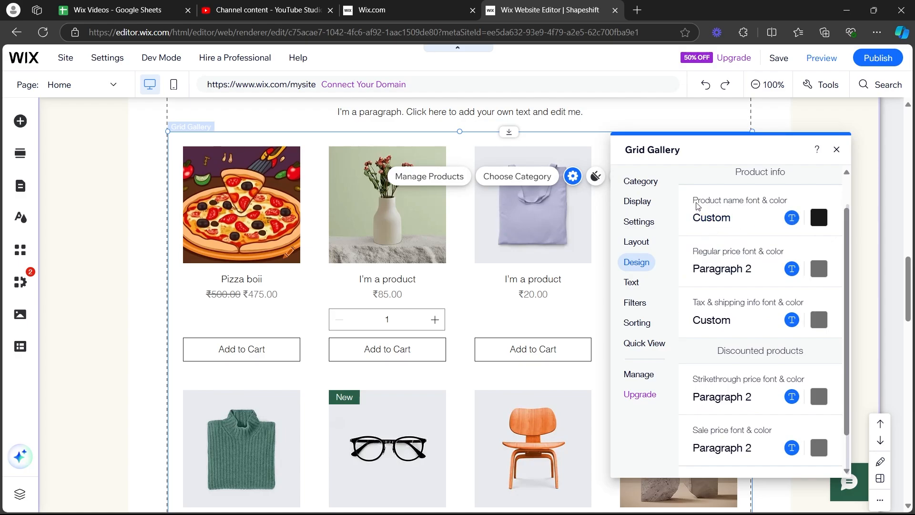
pyautogui.click(791, 217)
pyautogui.click(277, 165)
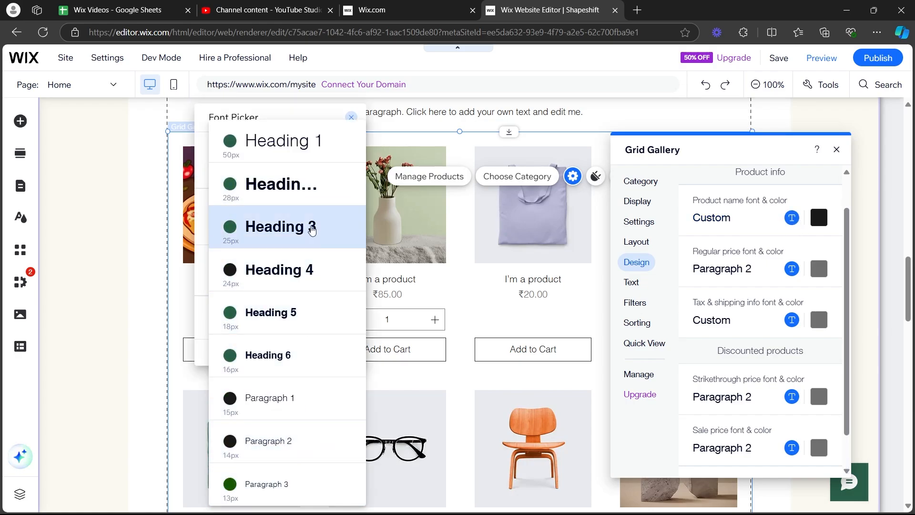
pyautogui.click(302, 193)
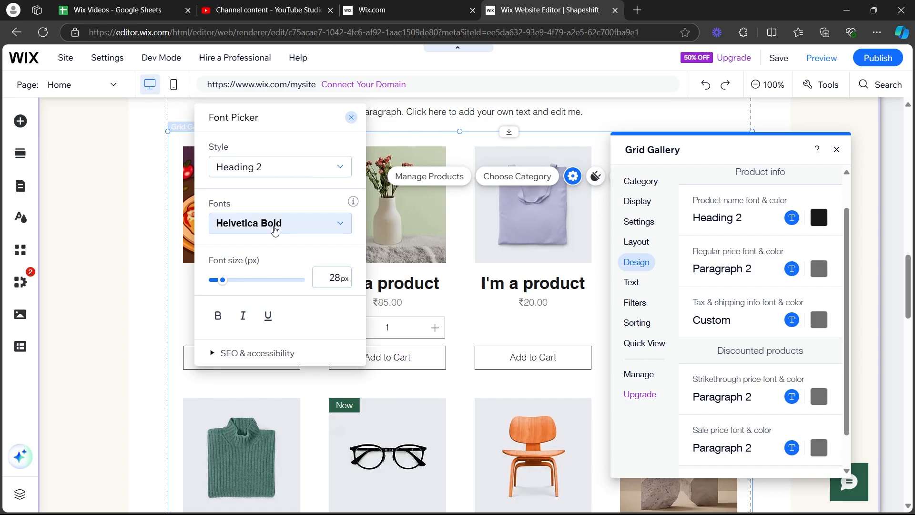
pyautogui.click(277, 224)
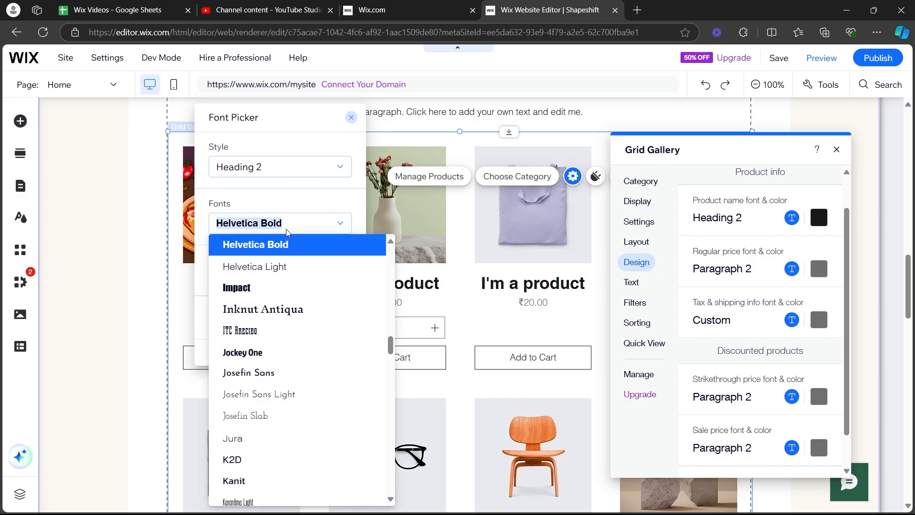
pyautogui.click(287, 267)
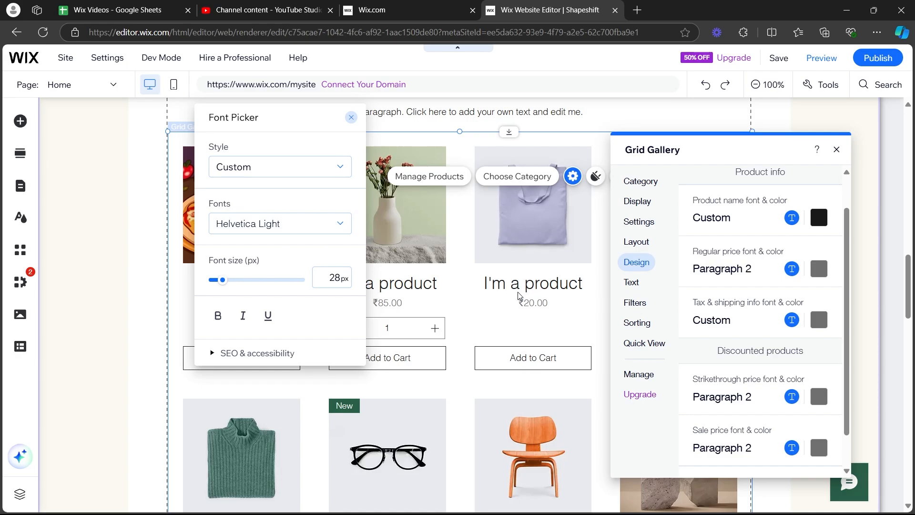
pyautogui.moveTo(222, 280)
pyautogui.mouseDown()
pyautogui.moveTo(244, 283)
pyautogui.moveTo(222, 284)
pyautogui.mouseUp()
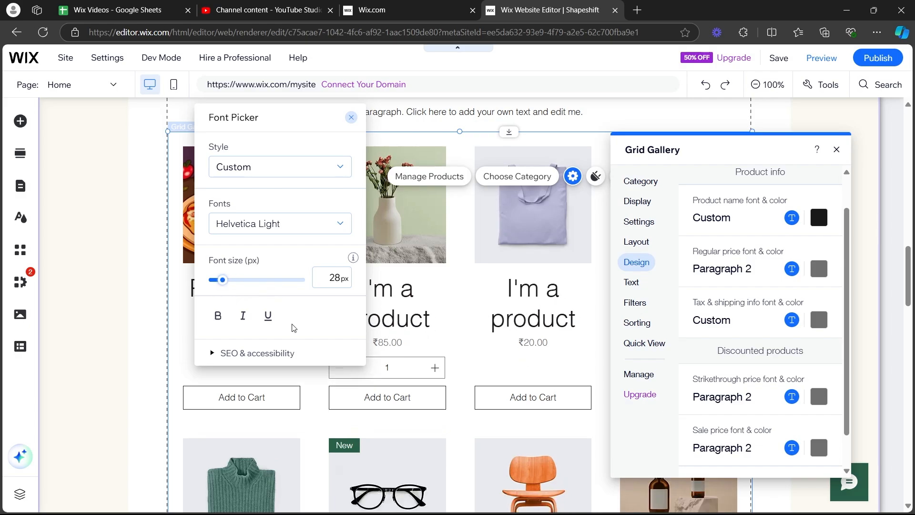
# Review the heading tag setting in the SEO & accessibility options of the product name font.
pyautogui.click(238, 353)
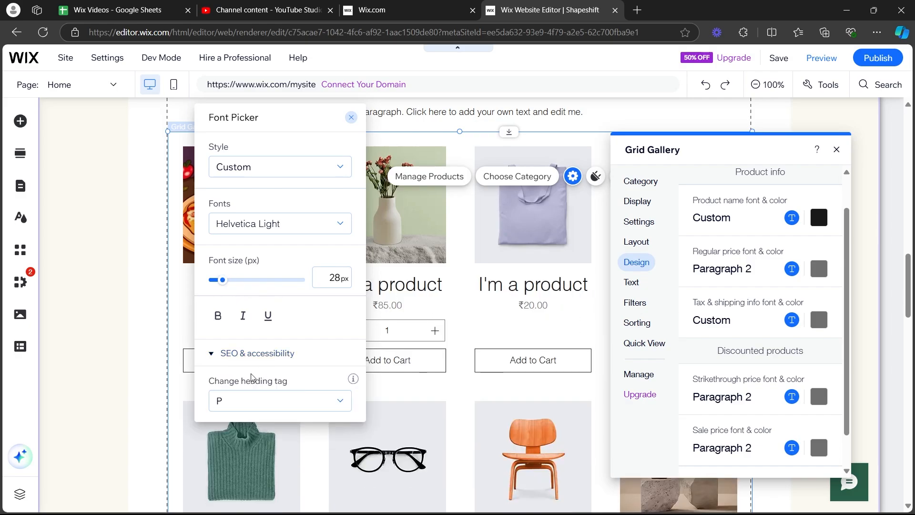
pyautogui.click(297, 406)
pyautogui.click(260, 399)
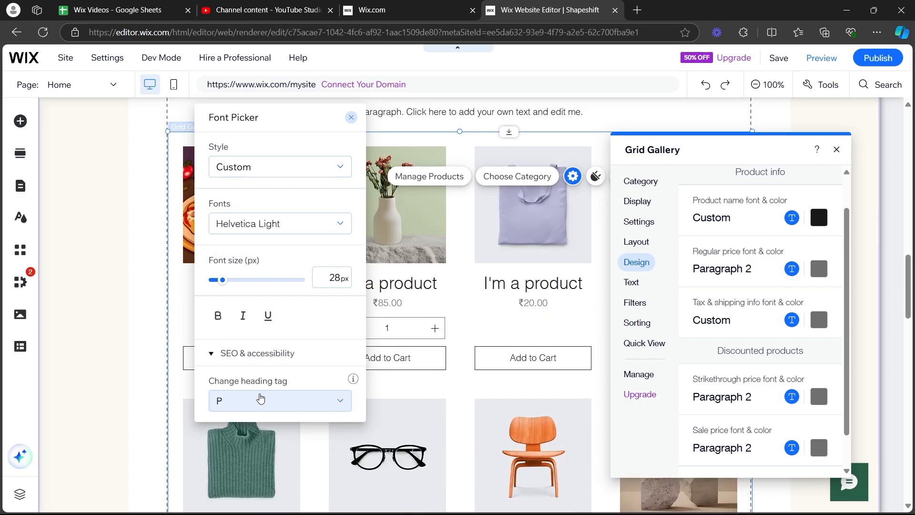
pyautogui.click(261, 400)
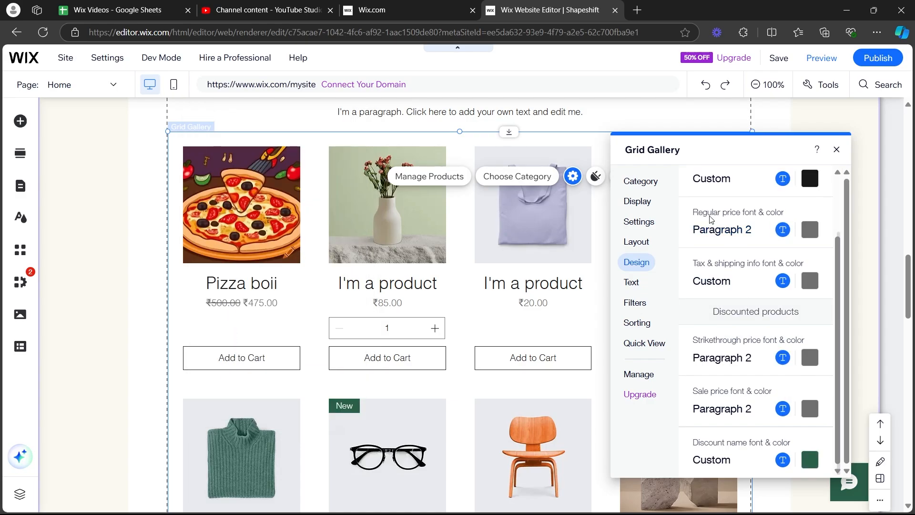
# Apply the Heading 6 style to the regular price text and change its font to K2D.
pyautogui.click(727, 234)
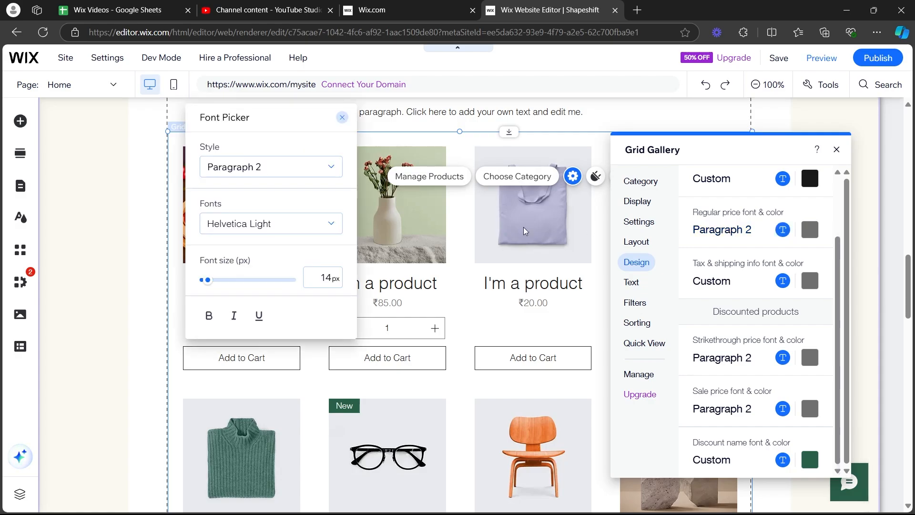
pyautogui.click(281, 171)
pyautogui.click(267, 98)
pyautogui.click(306, 224)
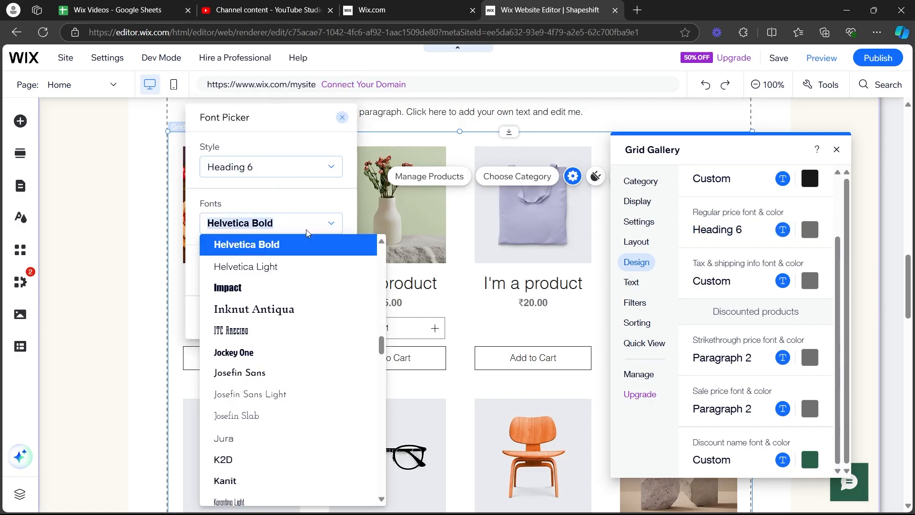
pyautogui.click(276, 330)
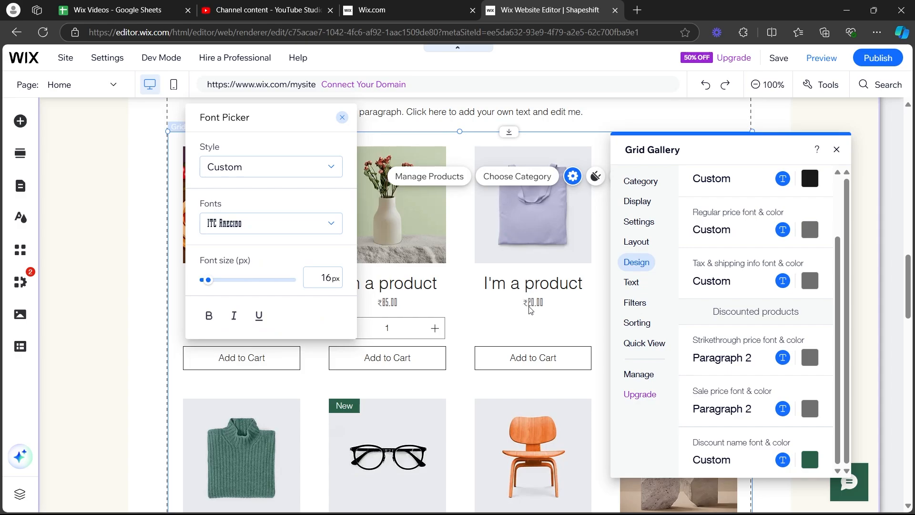
pyautogui.click(333, 223)
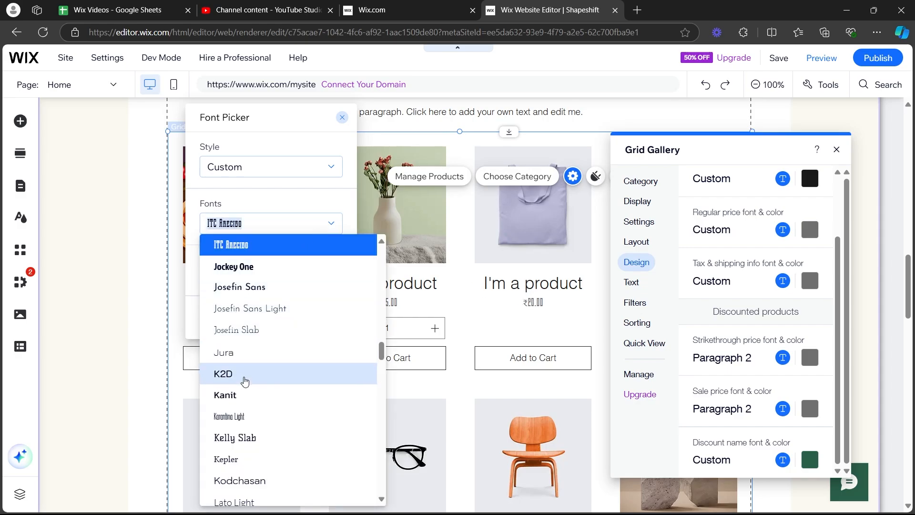
pyautogui.click(242, 377)
# Set the regular price font size to 34 px and make the text bold without italics.
pyautogui.moveTo(208, 280); pyautogui.dragTo(212, 282)
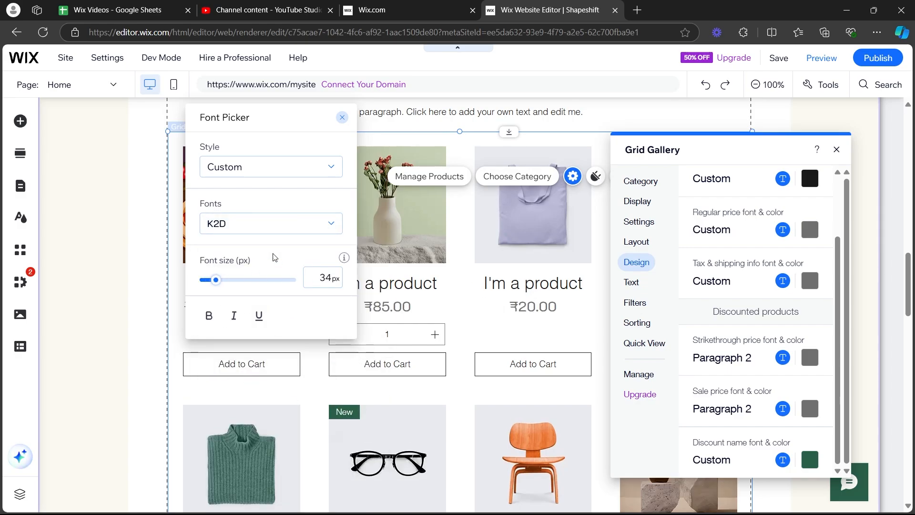
pyautogui.click(208, 315)
pyautogui.click(233, 316)
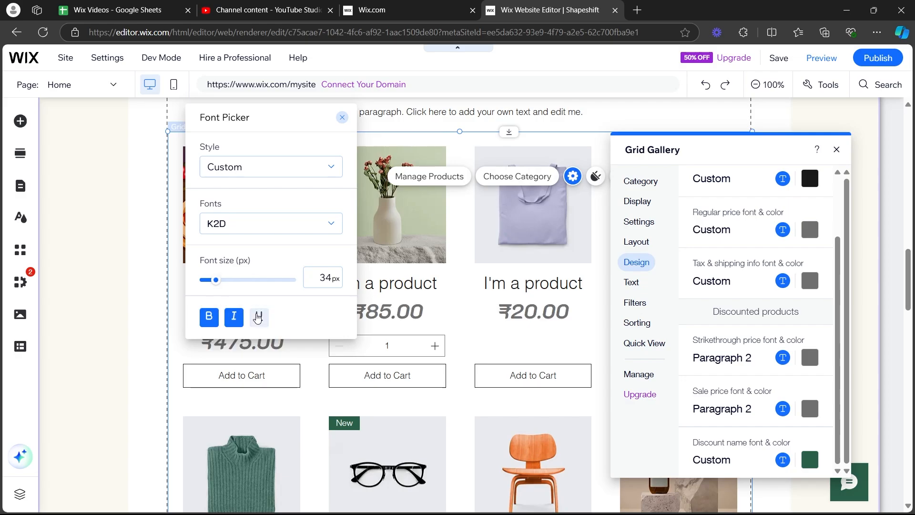
pyautogui.click(234, 315)
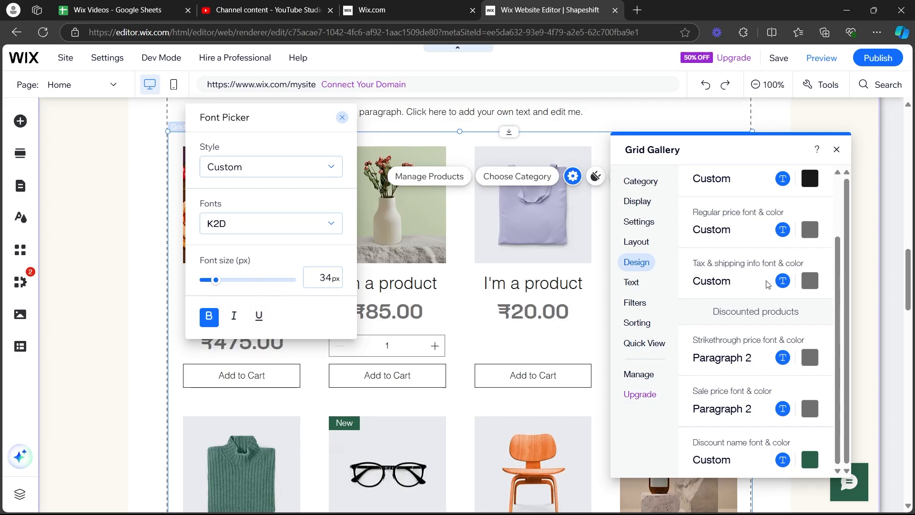
# Apply the Heading 2 style to the tax and shipping info and change its font to Helvetica Light.
pyautogui.click(714, 282)
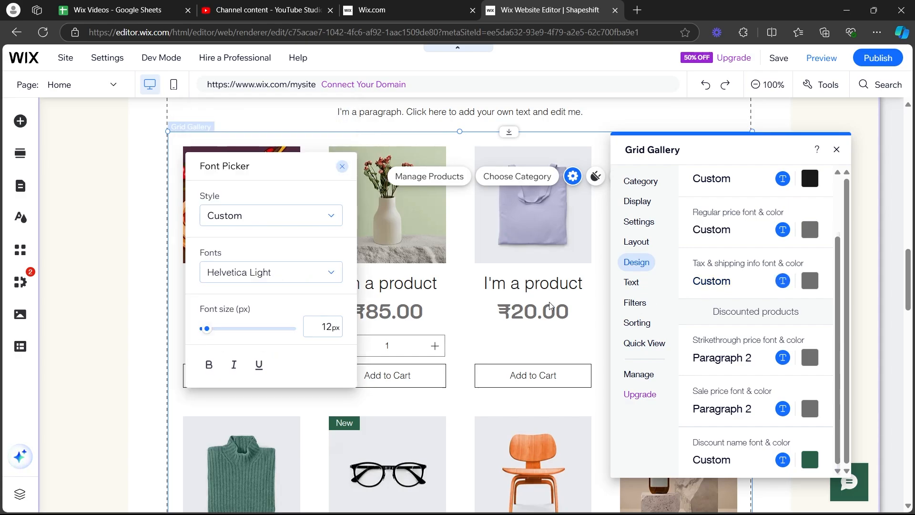
pyautogui.click(267, 215)
pyautogui.click(262, 268)
pyautogui.click(262, 271)
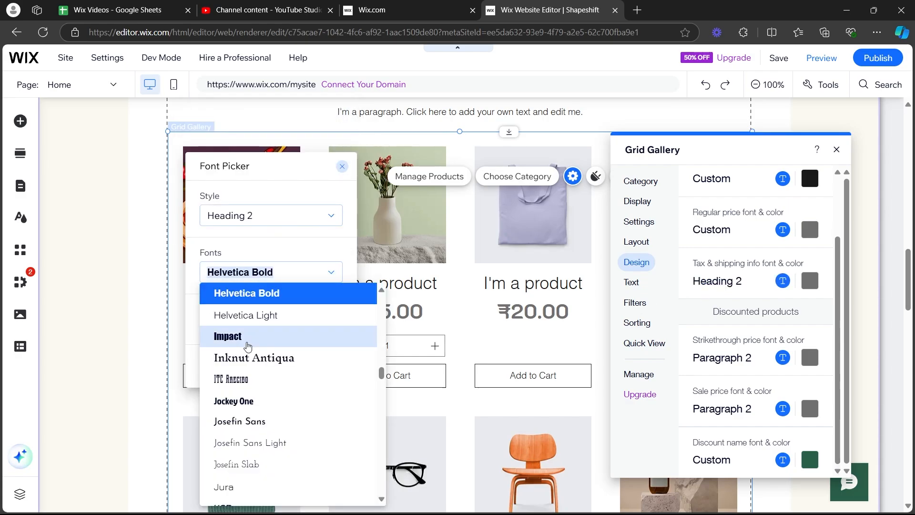
pyautogui.click(245, 316)
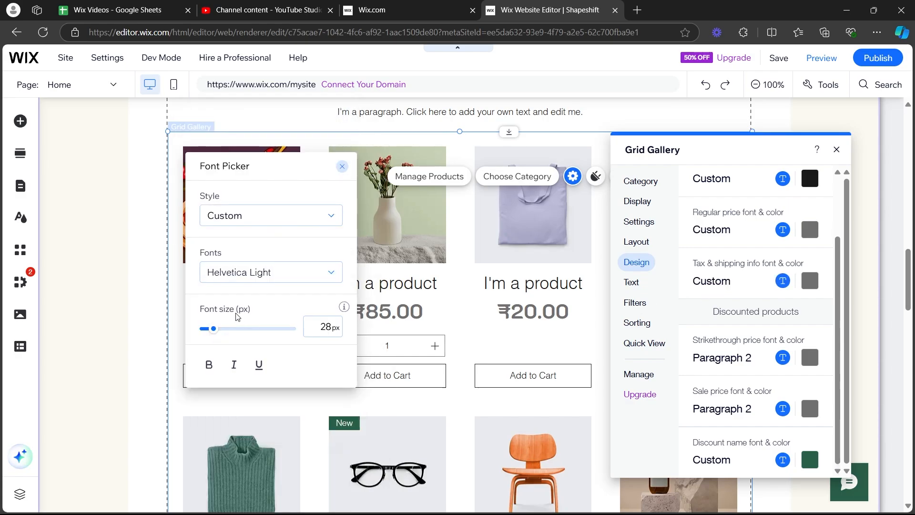
pyautogui.click(699, 310)
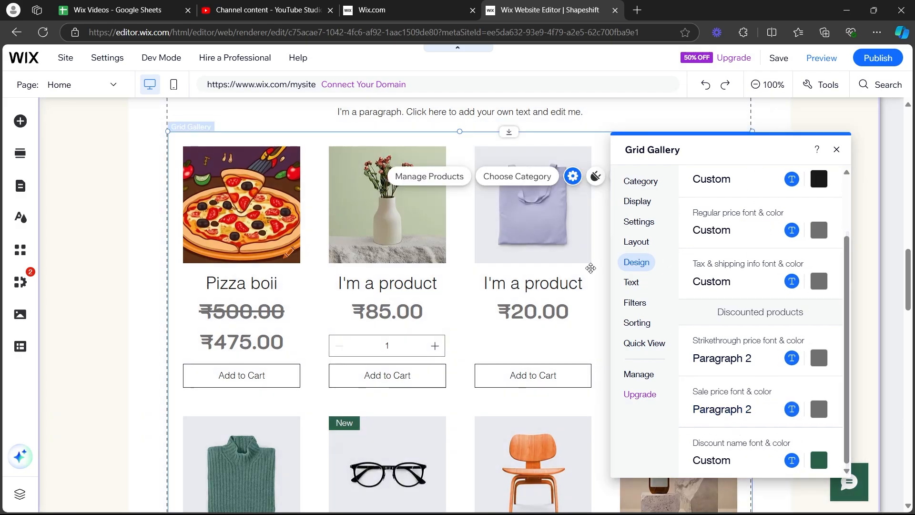
# Change the grid gallery's Add to Cart button text to "Add to text", keeping the Pre-Order button text.
pyautogui.click(639, 283)
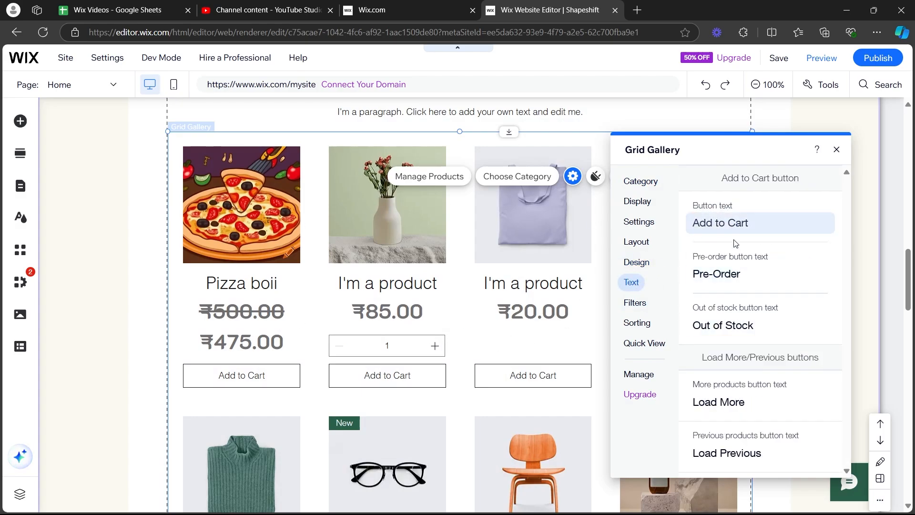
pyautogui.tripleClick(725, 225)
pyautogui.press('BackSpace')
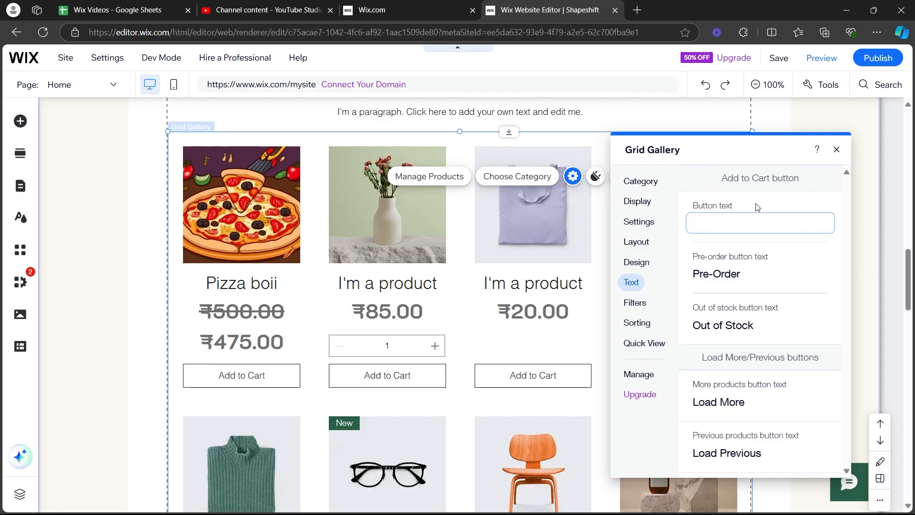
pyautogui.click(772, 209)
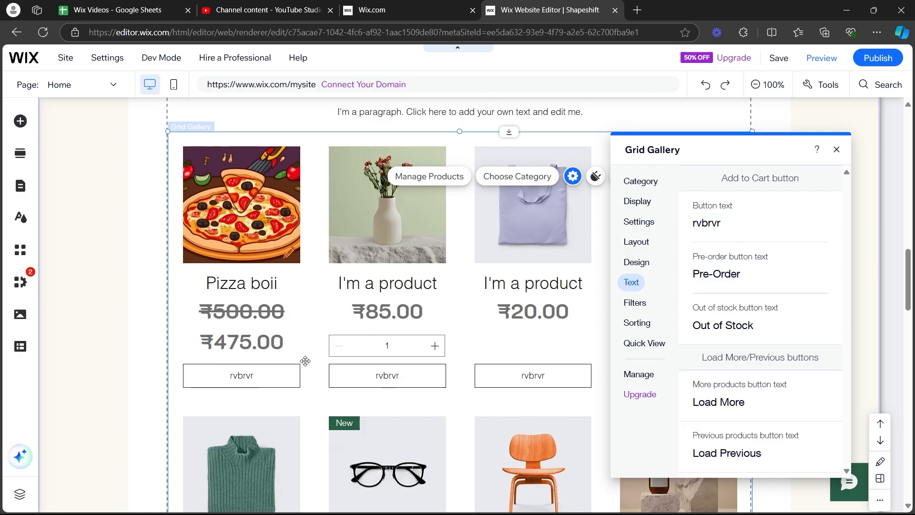
pyautogui.doubleClick(713, 226)
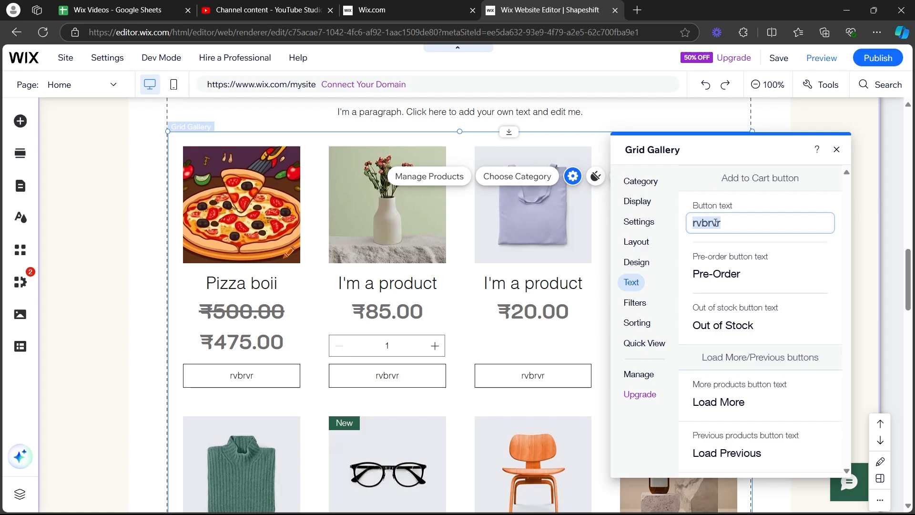
pyautogui.write('Add to text')
pyautogui.click(782, 239)
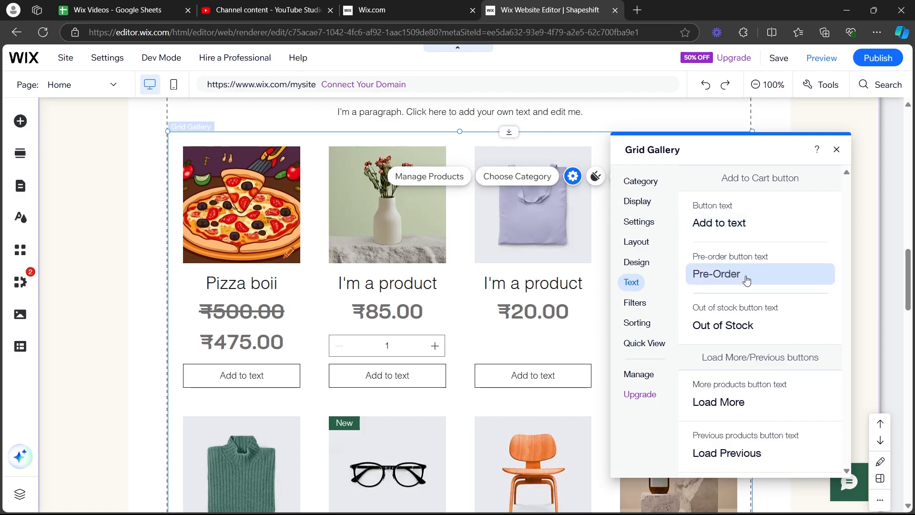
pyautogui.click(746, 276)
pyautogui.click(779, 253)
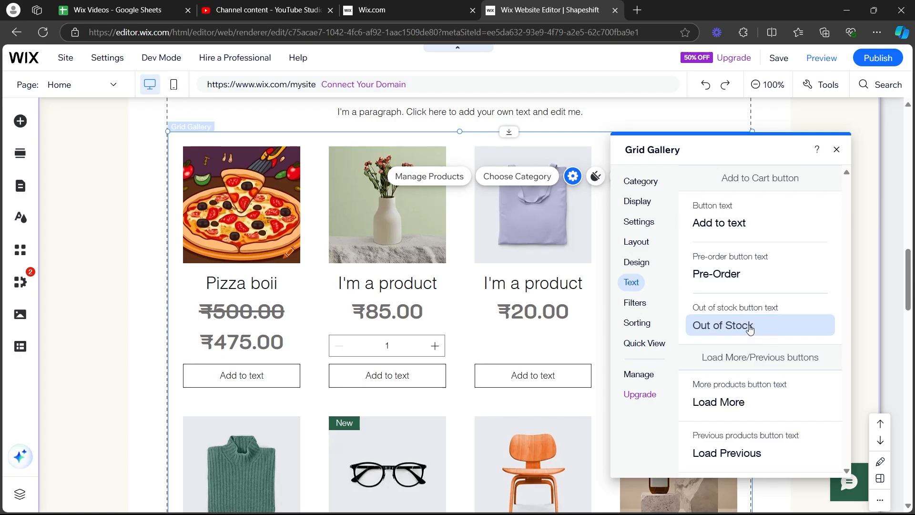
# Set the Quick View pop-up's background color to the theme black #191919, keeping its border opacity at 100%.
pyautogui.click(646, 344)
pyautogui.scroll(-1, 737, 297)
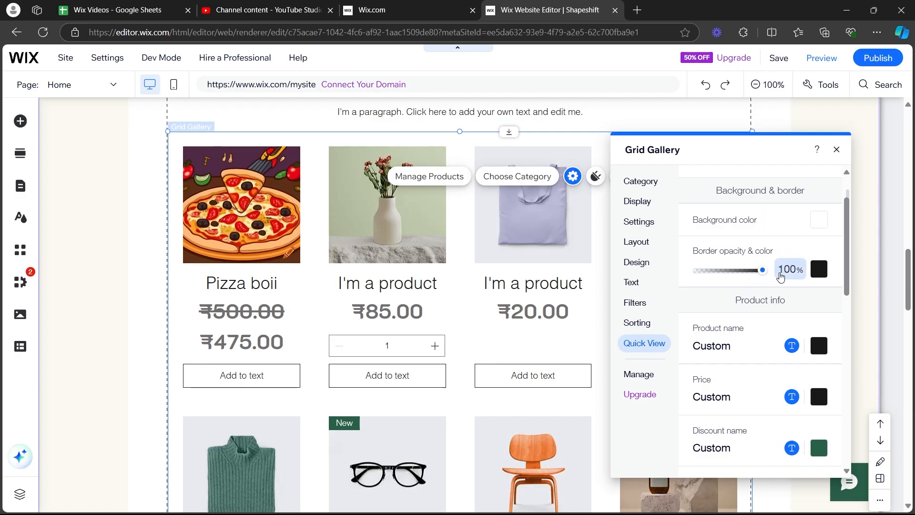
pyautogui.moveTo(763, 270)
pyautogui.mouseDown()
pyautogui.moveTo(739, 271)
pyautogui.moveTo(764, 271)
pyautogui.mouseUp()
pyautogui.click(820, 220)
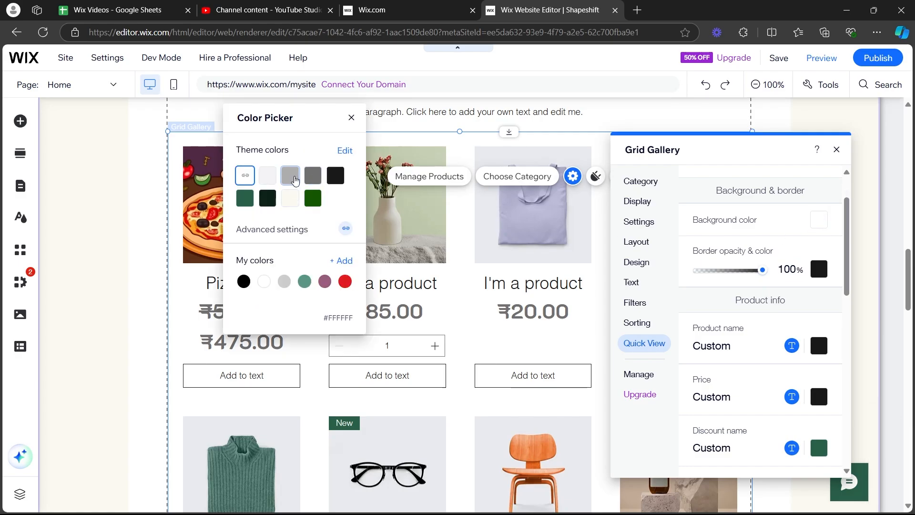
pyautogui.click(337, 177)
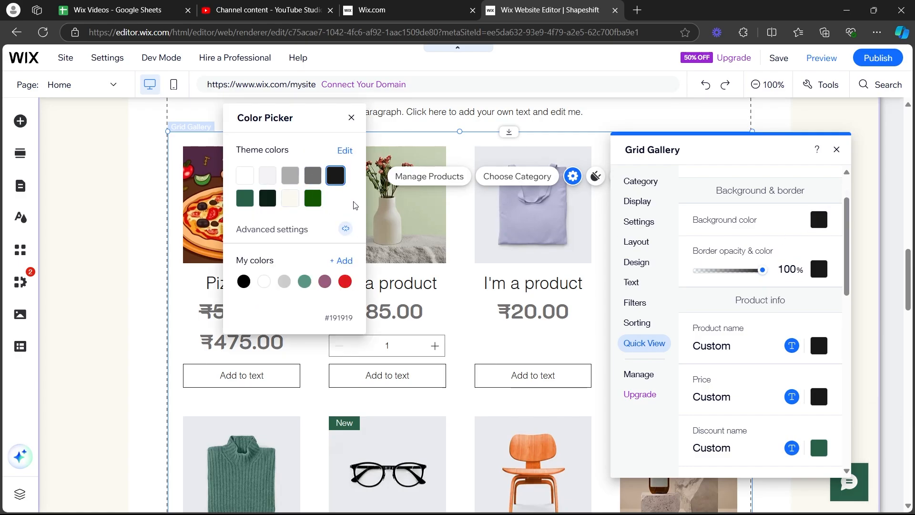
pyautogui.click(763, 303)
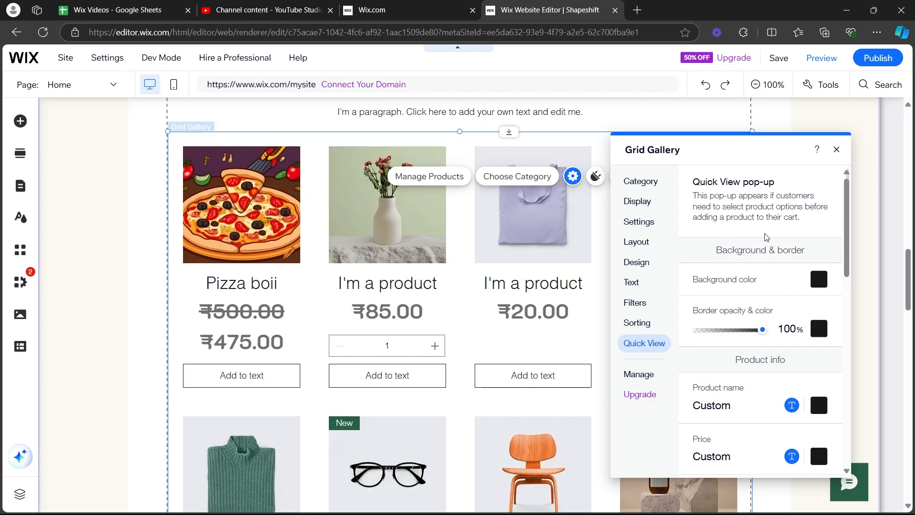
# Apply the filled, rounded pill style to the Add to Cart button in the Quick View pop-up.
pyautogui.scroll(-6, 763, 303)
pyautogui.scroll(-2, 772, 310)
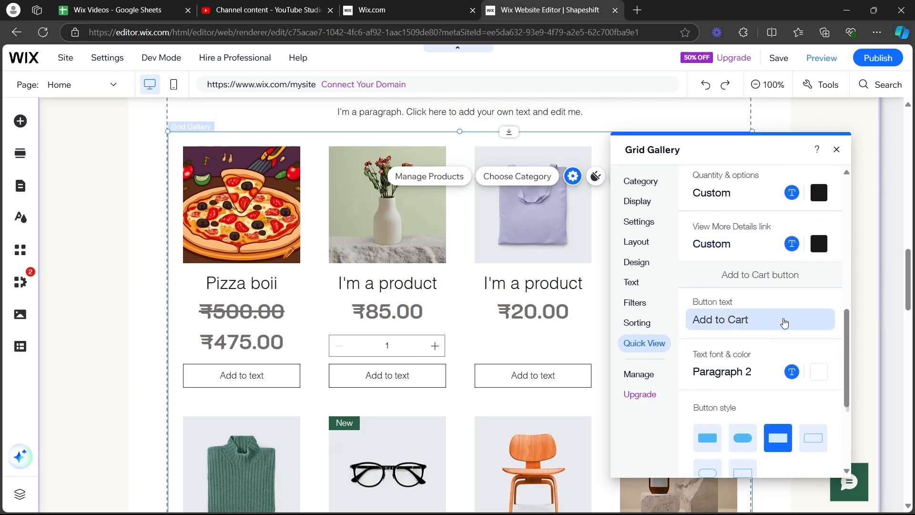
pyautogui.scroll(-4, 753, 312)
pyautogui.scroll(-2, 759, 293)
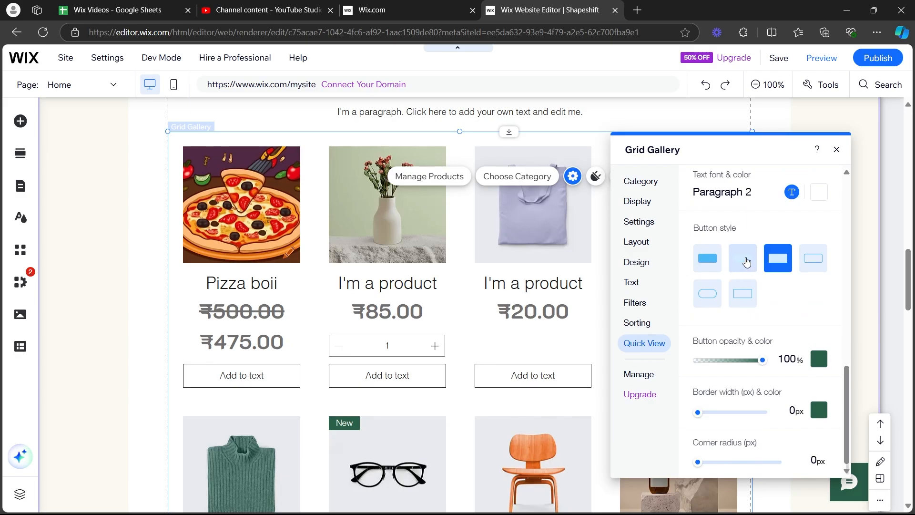
pyautogui.click(735, 271)
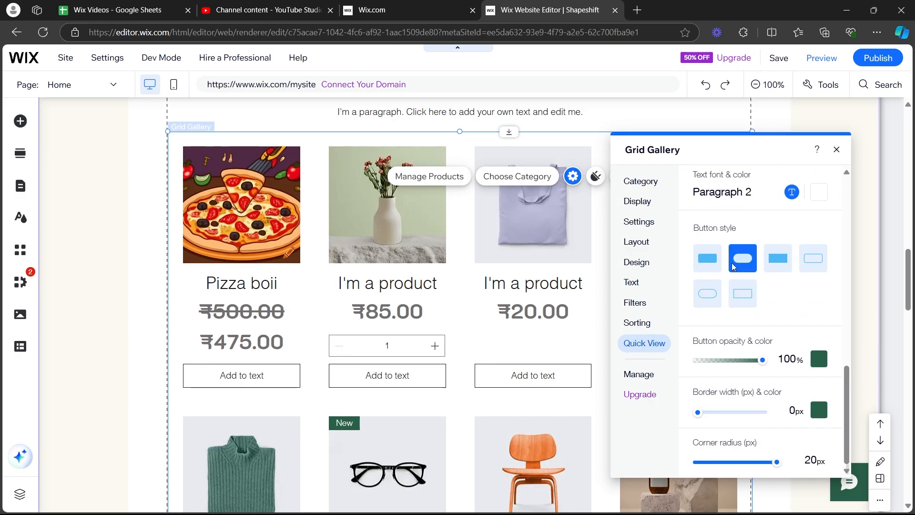
# Try the filled rectangular style on the Quick View Add to Cart button, return to the filled pill style and close the gallery settings.
pyautogui.click(710, 262)
pyautogui.click(752, 263)
pyautogui.click(837, 150)
# Check the layout options available for the Grab 'N Go products section, and close them.
pyautogui.scroll(-5, 510, 352)
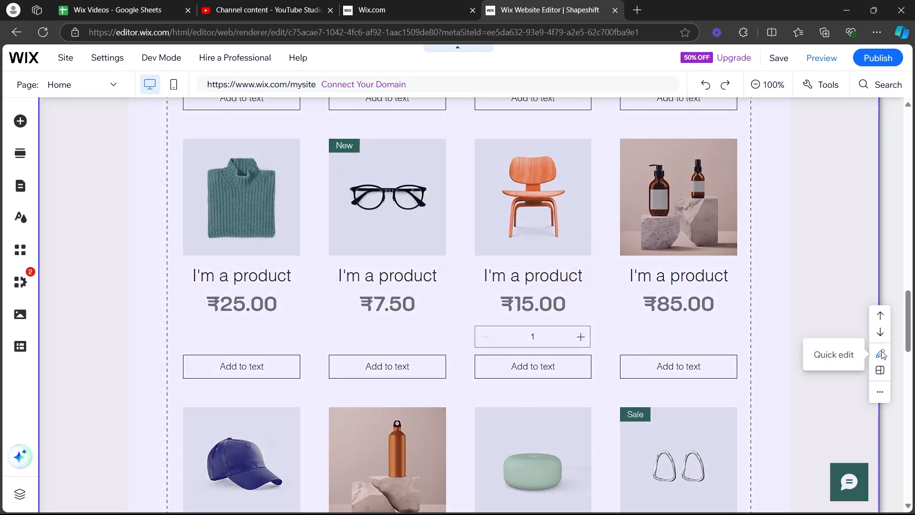
pyautogui.click(880, 354)
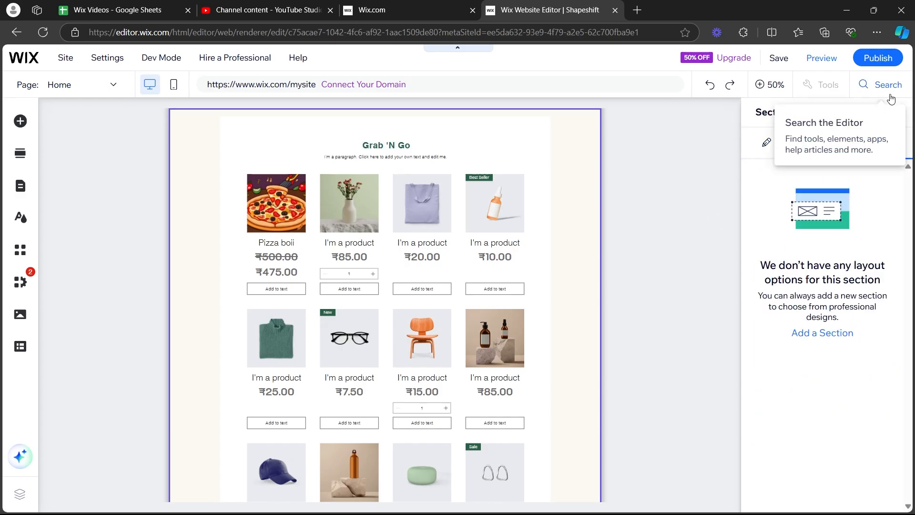
pyautogui.click(896, 111)
# View the design options of the container box around the Grab 'N Go product gallery, and close them.
pyautogui.click(498, 210)
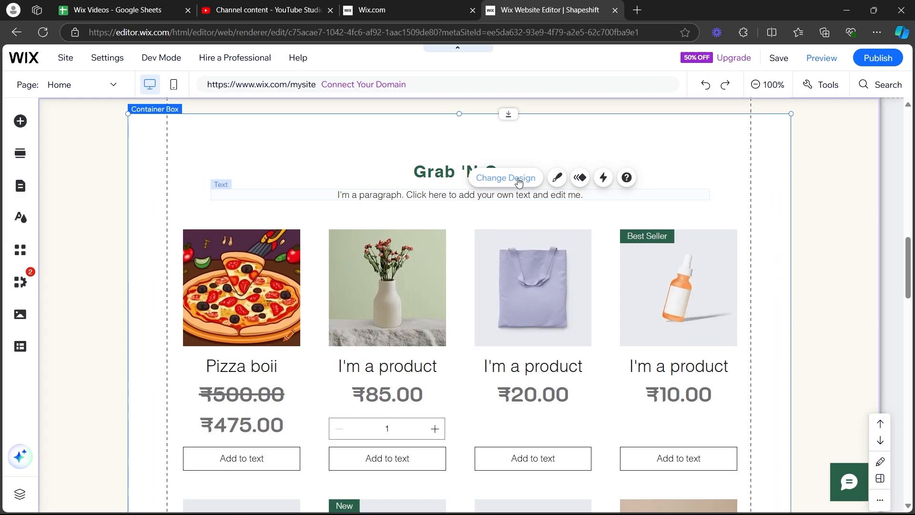
pyautogui.click(519, 179)
pyautogui.click(144, 271)
pyautogui.click(203, 240)
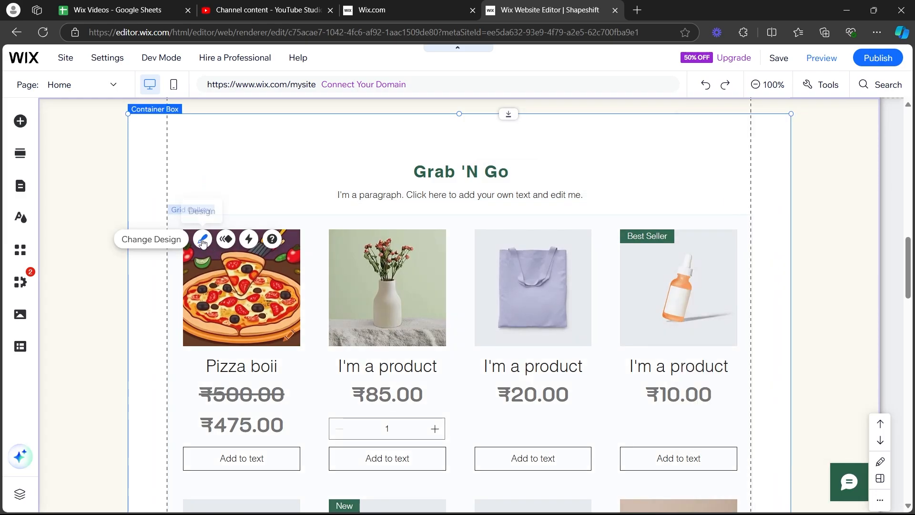
pyautogui.click(836, 132)
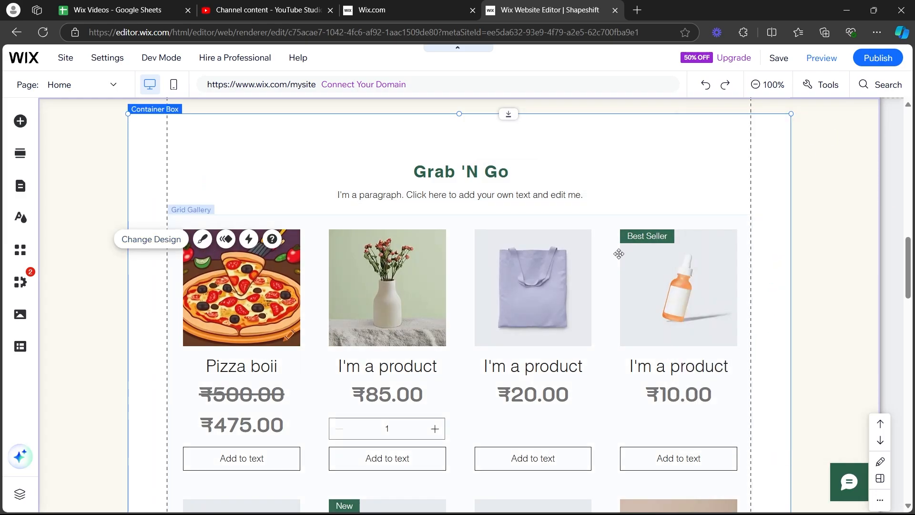
pyautogui.scroll(5, 696, 287)
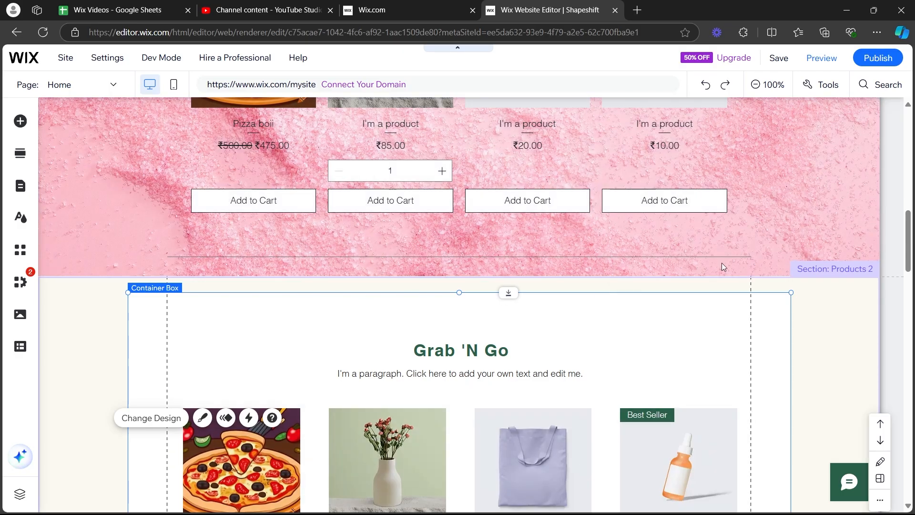
pyautogui.scroll(-10, 651, 271)
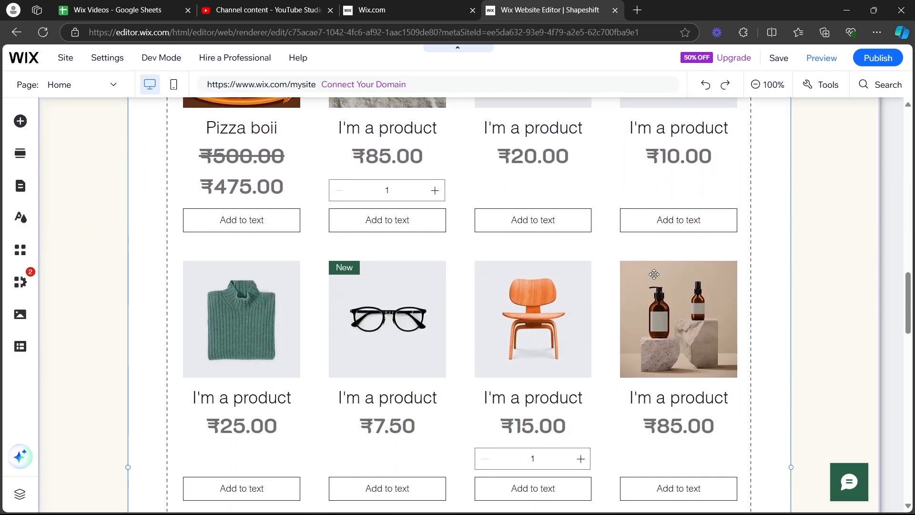
pyautogui.scroll(-9, 654, 274)
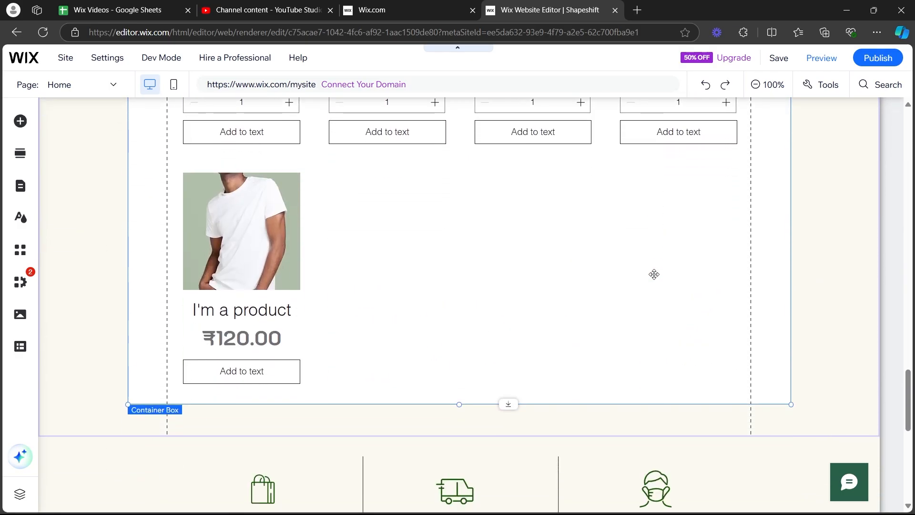